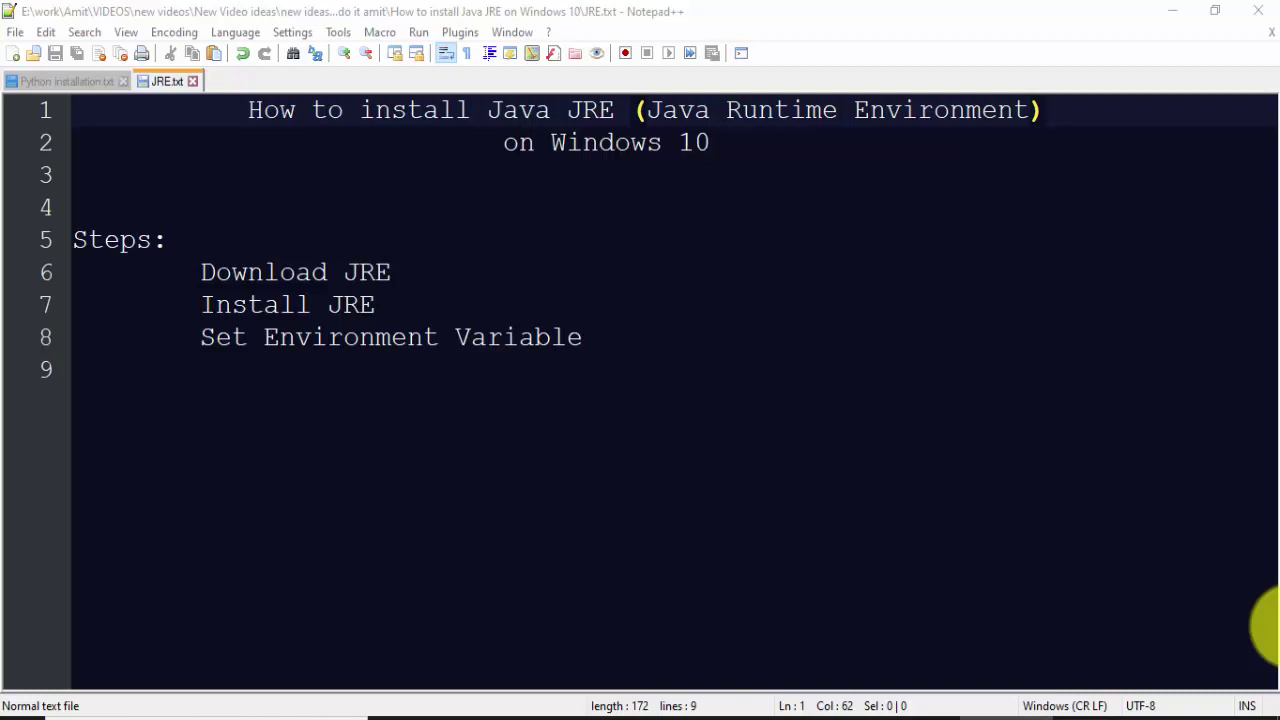
# - Switch between the installation steps notes and the browser
pyautogui.click(877, 110)
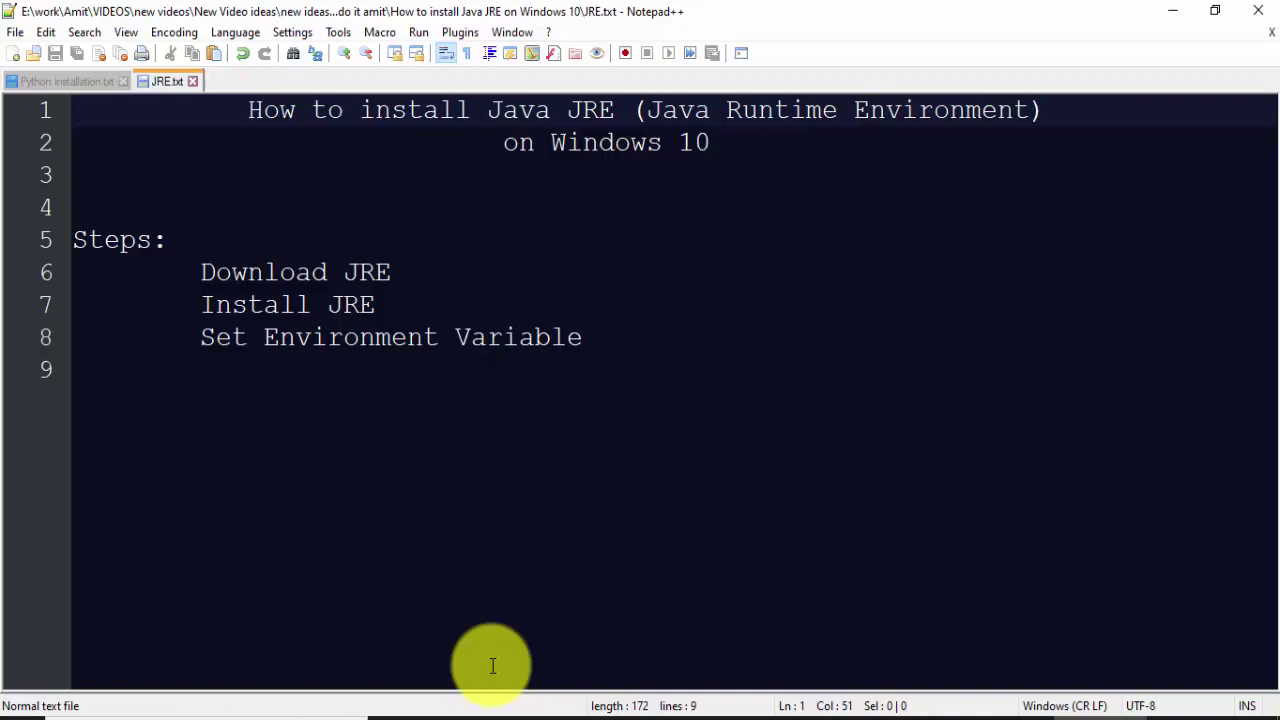
pyautogui.click(520, 718)
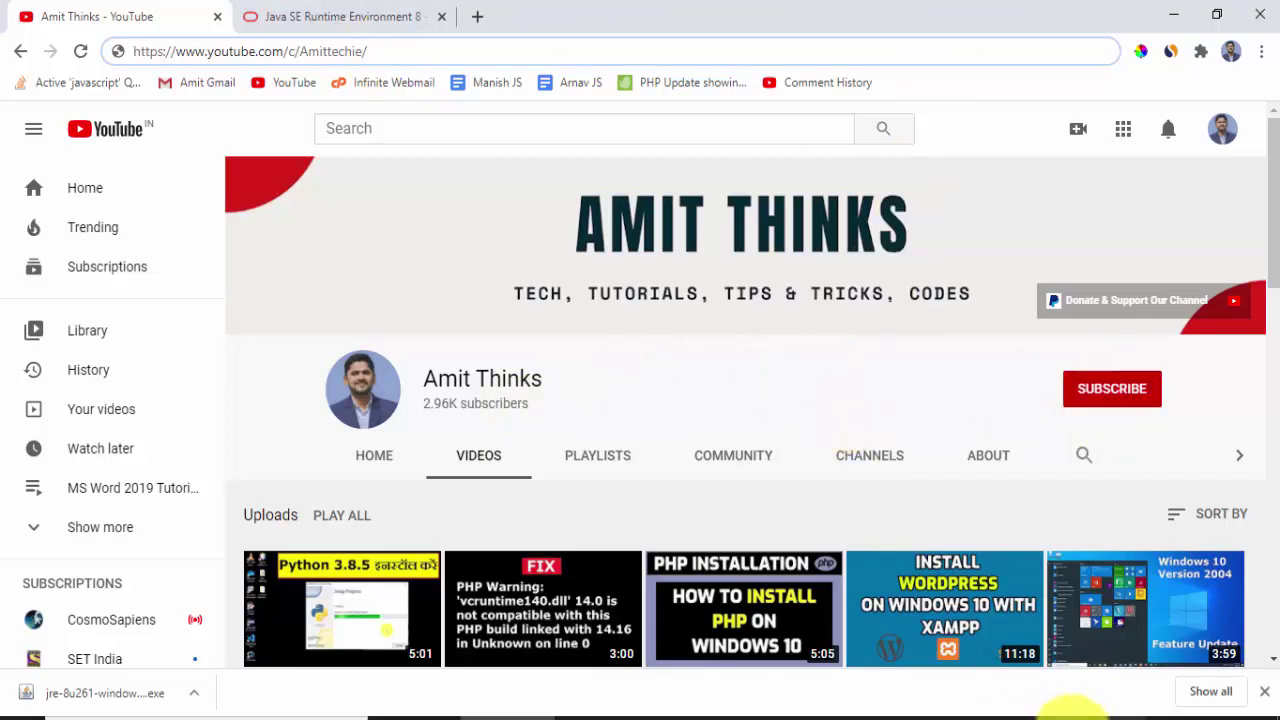
pyautogui.click(1060, 716)
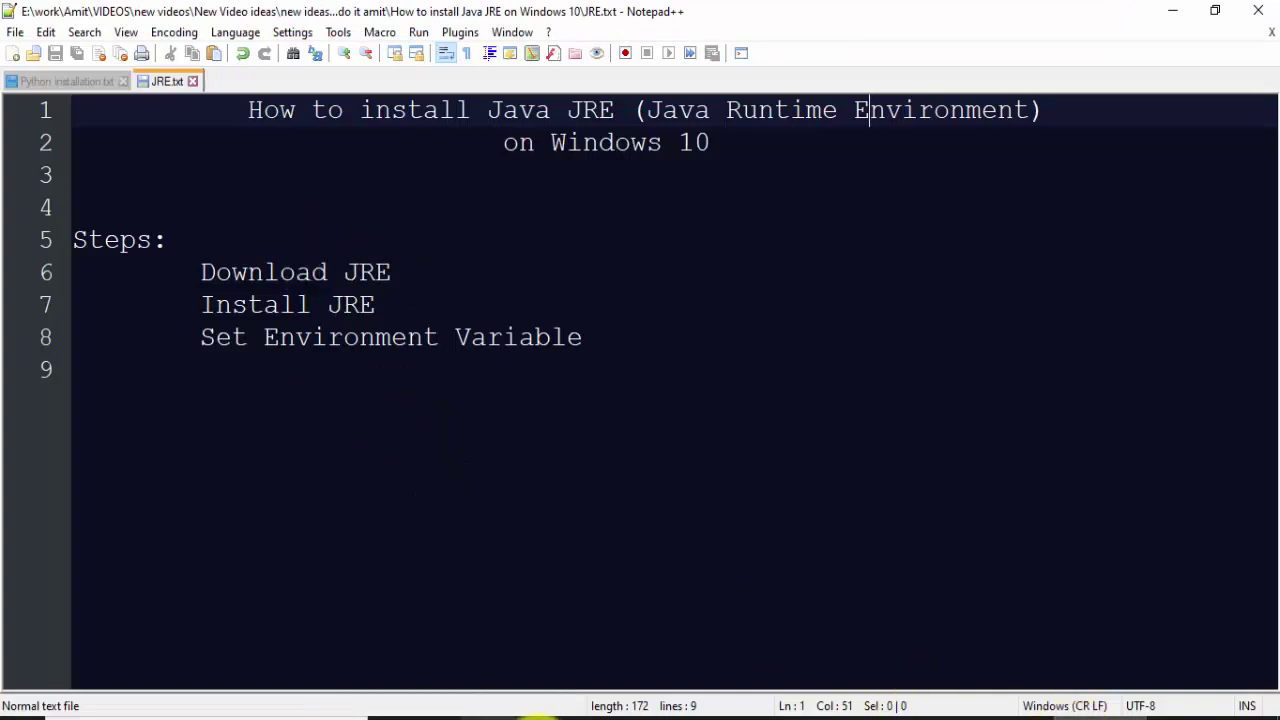
# - Search Google for 'download jre' and open Oracle's Java SE Runtime Environment 8 Downloads page
pyautogui.click(511, 716)
pyautogui.write('download jre')
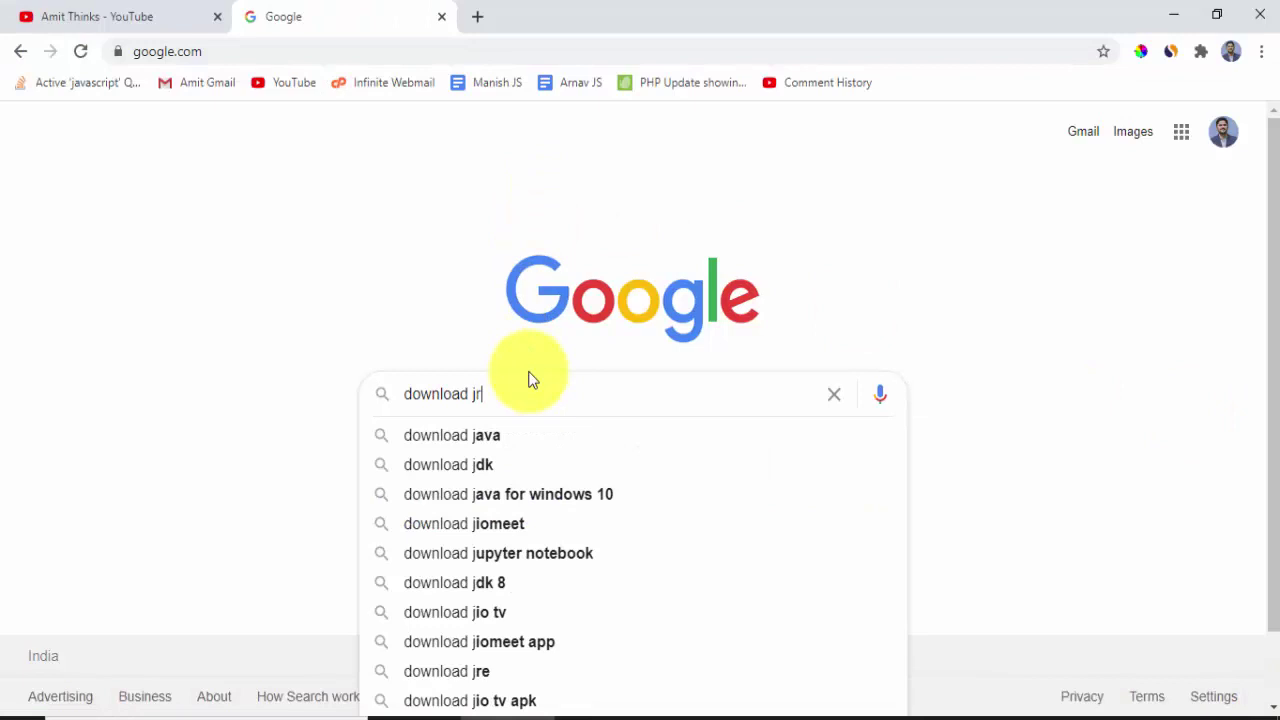
pyautogui.press('Return')
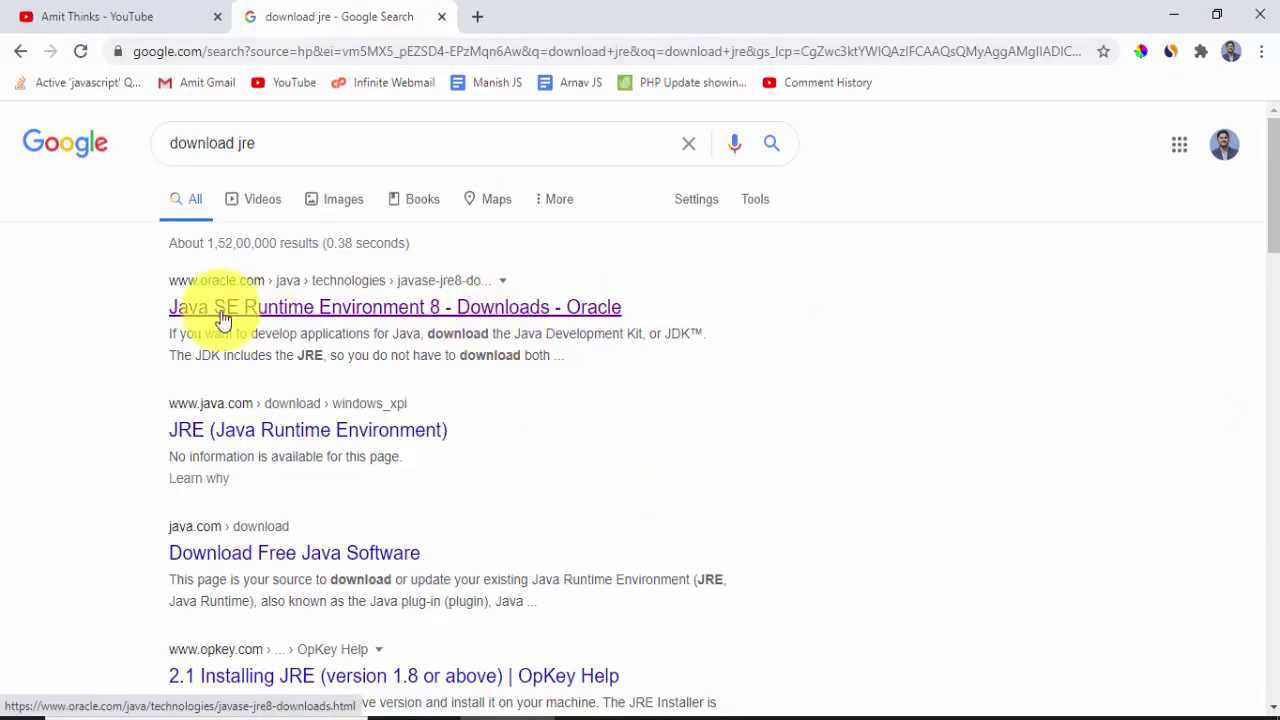
pyautogui.click(427, 314)
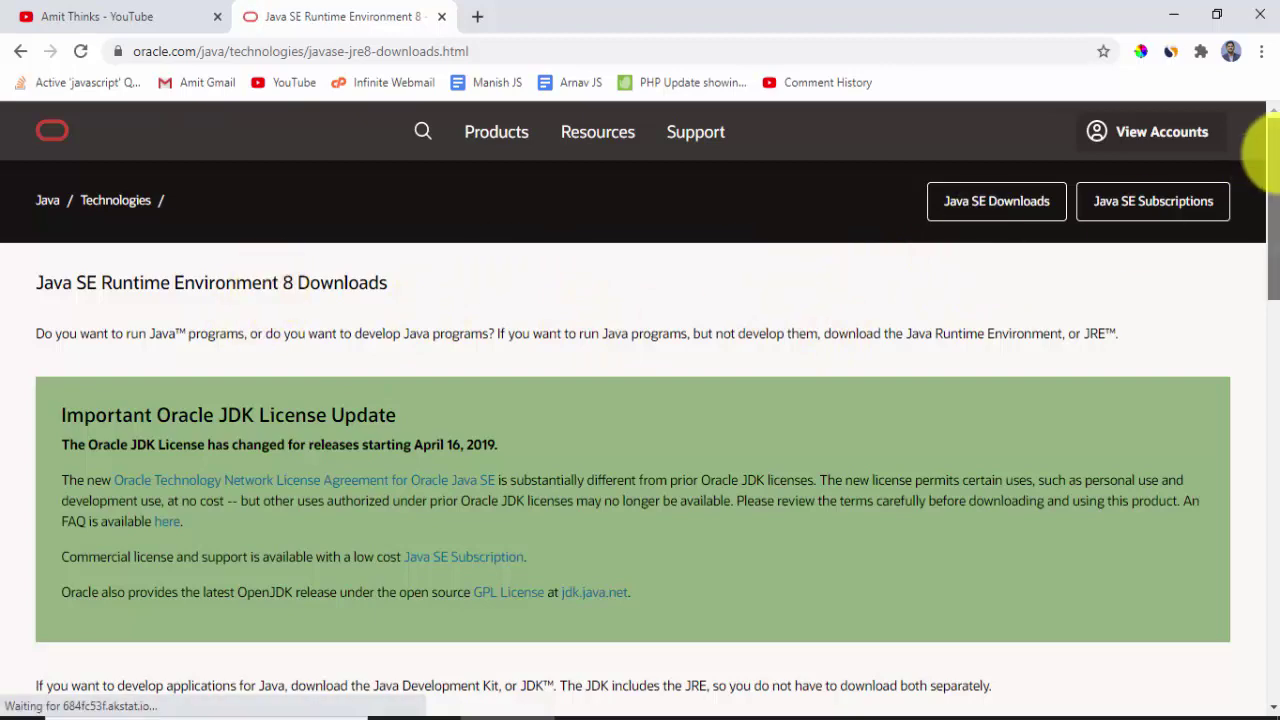
# - Scroll to the JRE 8u261 table, highlighting the version and the Linux and macOS rows
pyautogui.moveTo(1265, 150); pyautogui.dragTo(1266, 340)
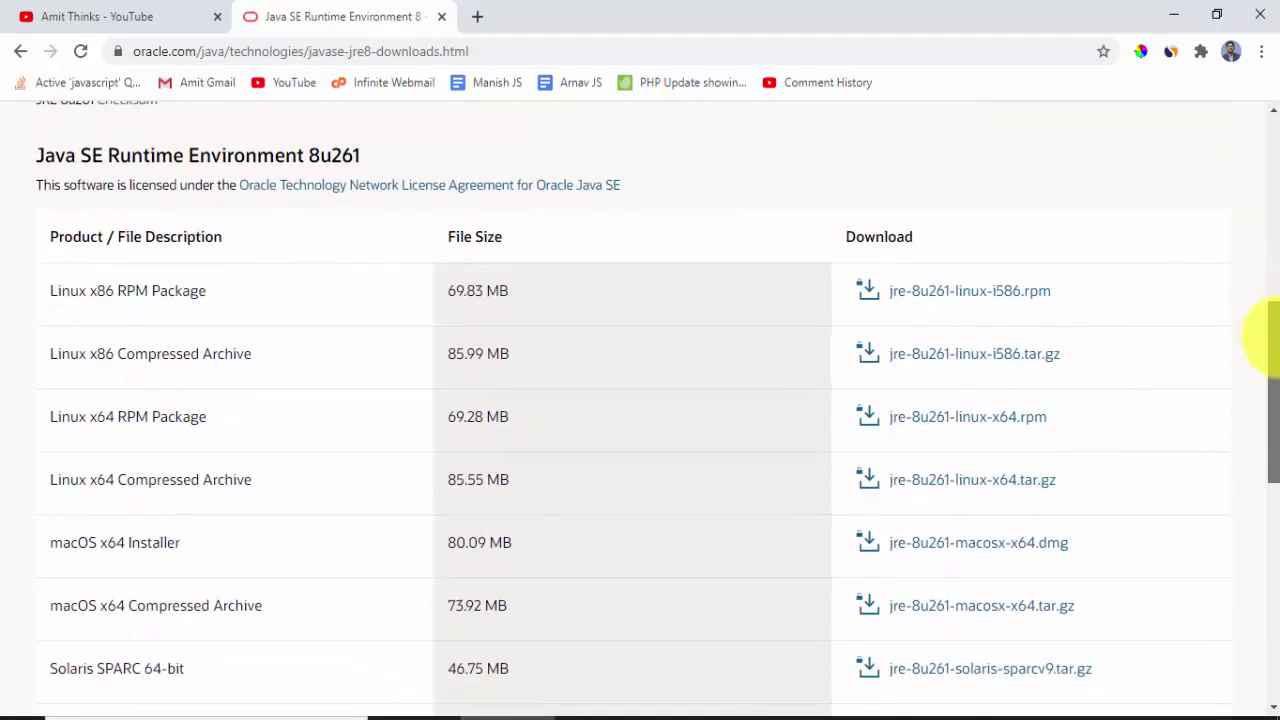
pyautogui.doubleClick(340, 155)
pyautogui.click(423, 151)
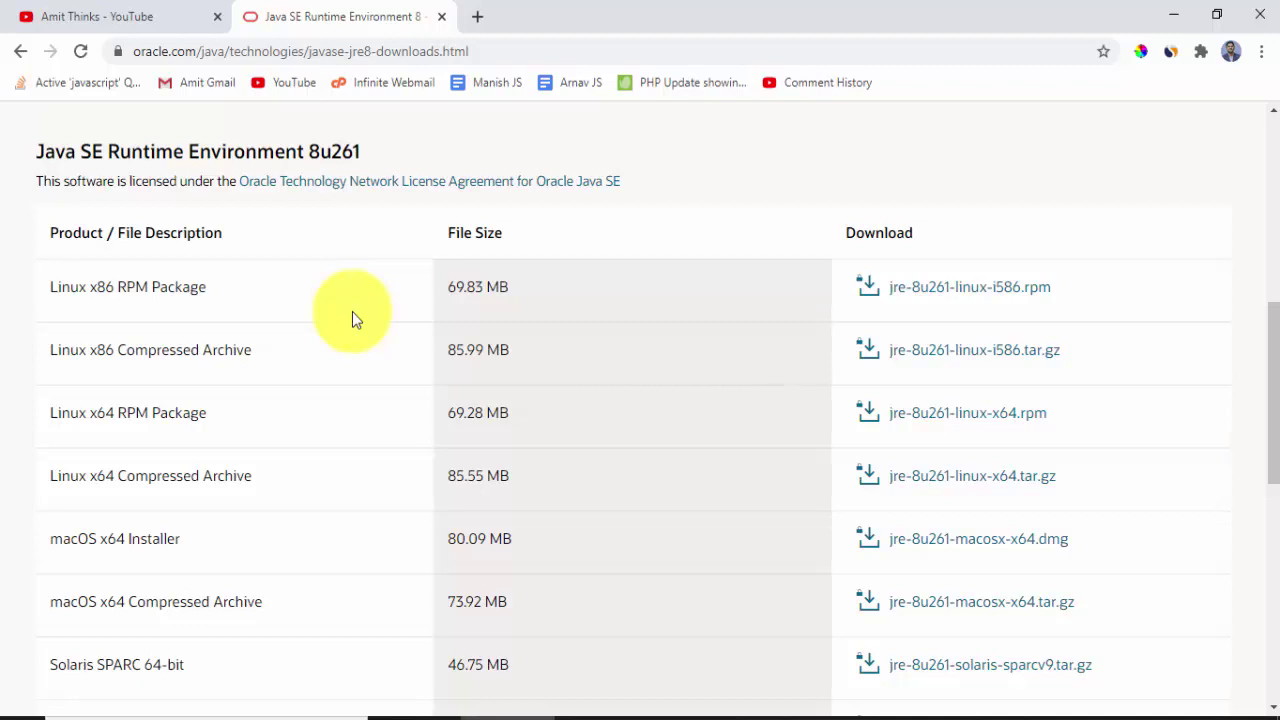
pyautogui.doubleClick(70, 287)
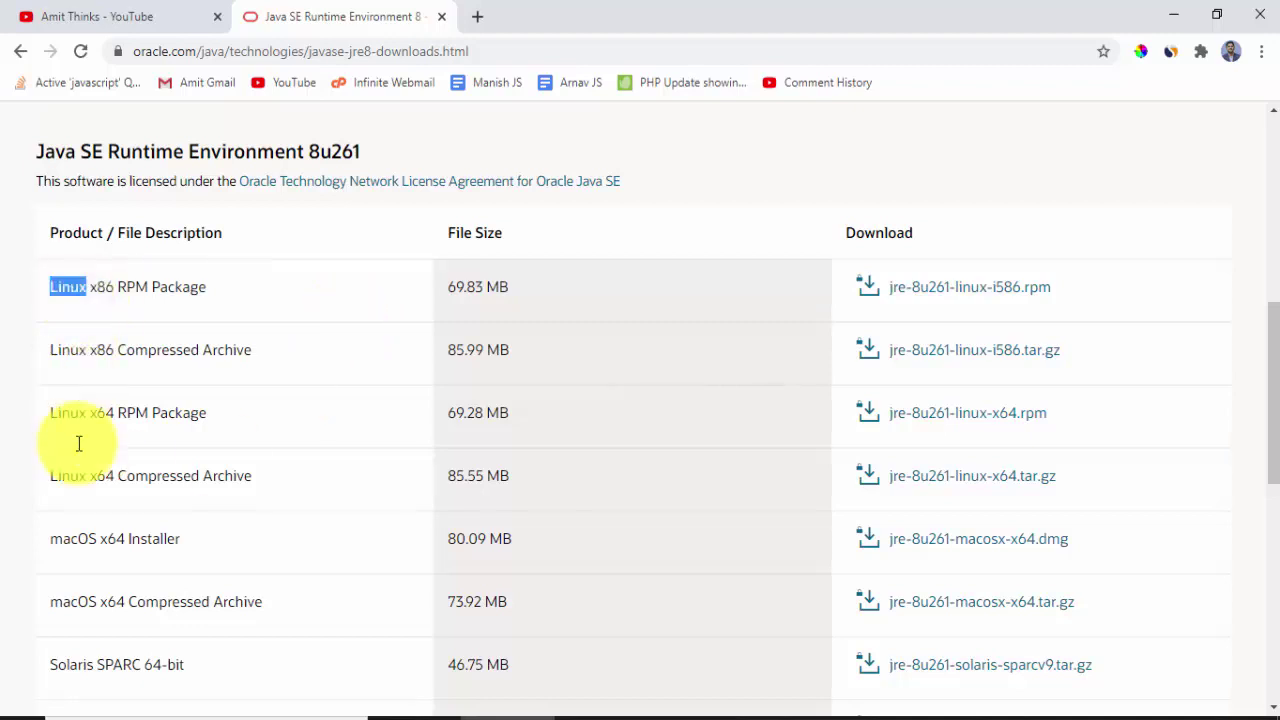
pyautogui.doubleClick(70, 540)
# - Point out the Windows x86 and Windows x64 rows in the 8u261 download table
pyautogui.scroll(-3, 70, 540)
pyautogui.doubleClick(85, 518)
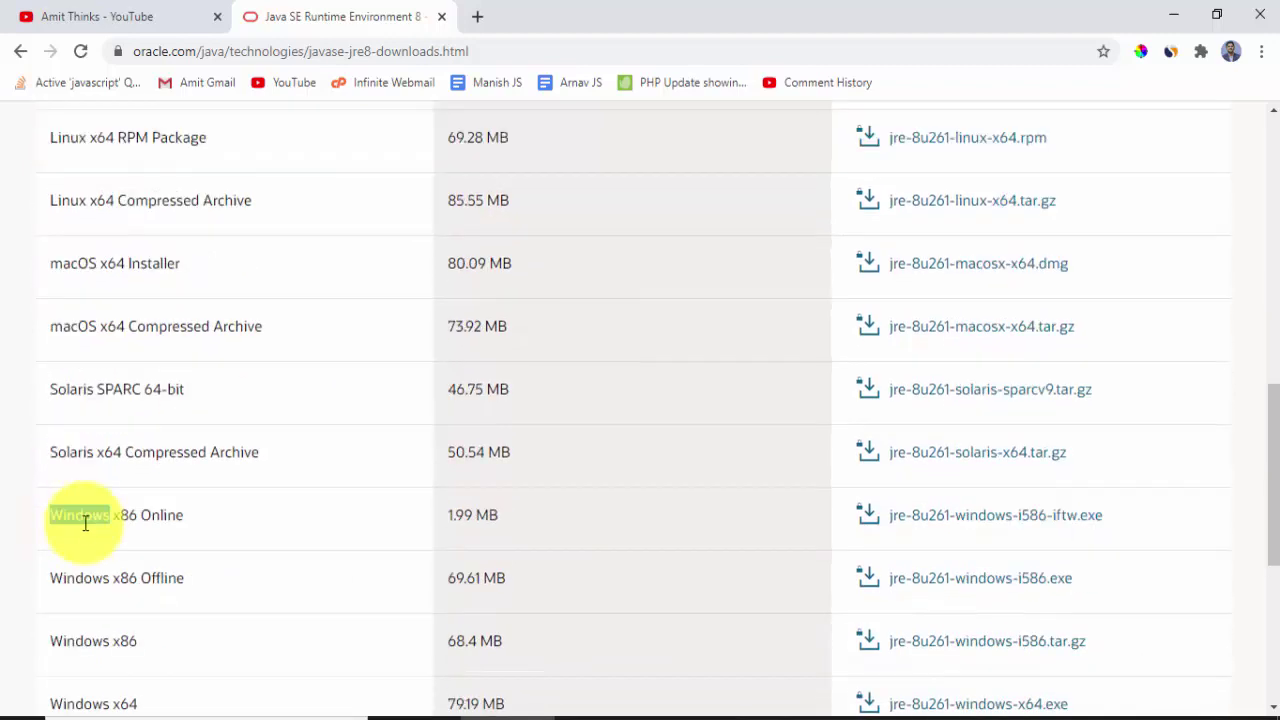
pyautogui.scroll(-1, 150, 500)
pyautogui.click(390, 450)
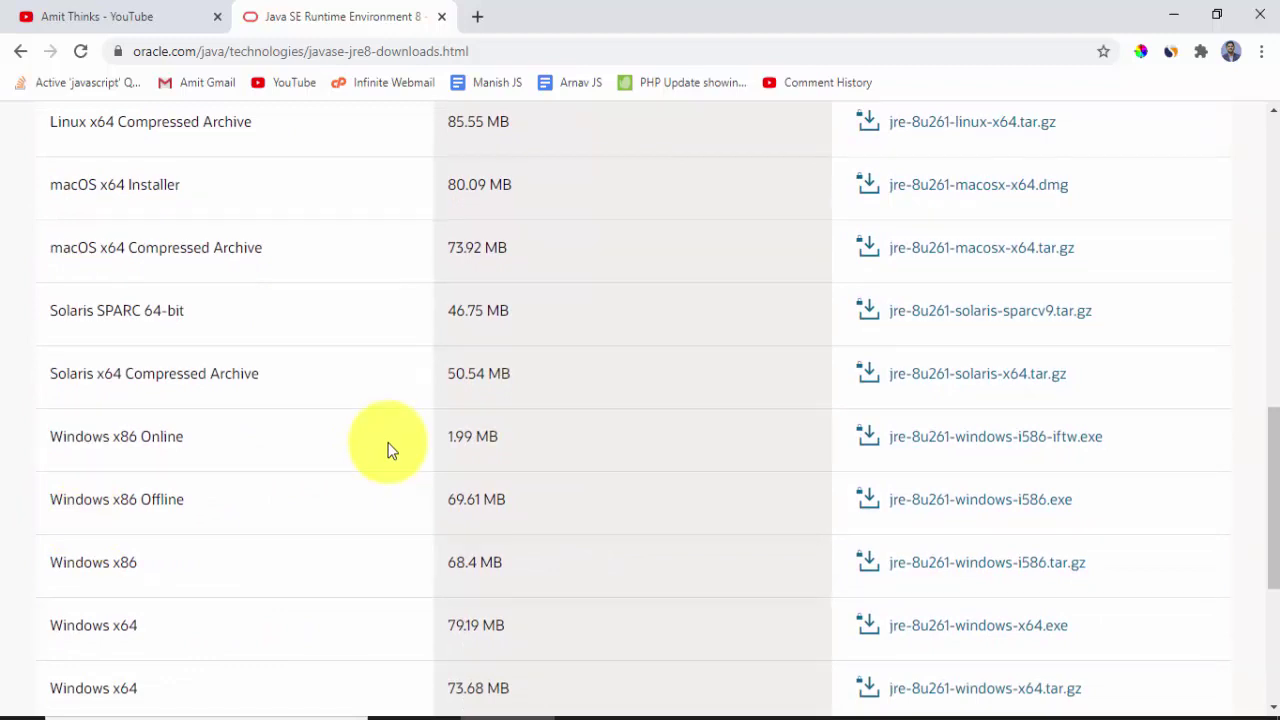
pyautogui.moveTo(1268, 488); pyautogui.dragTo(1266, 543)
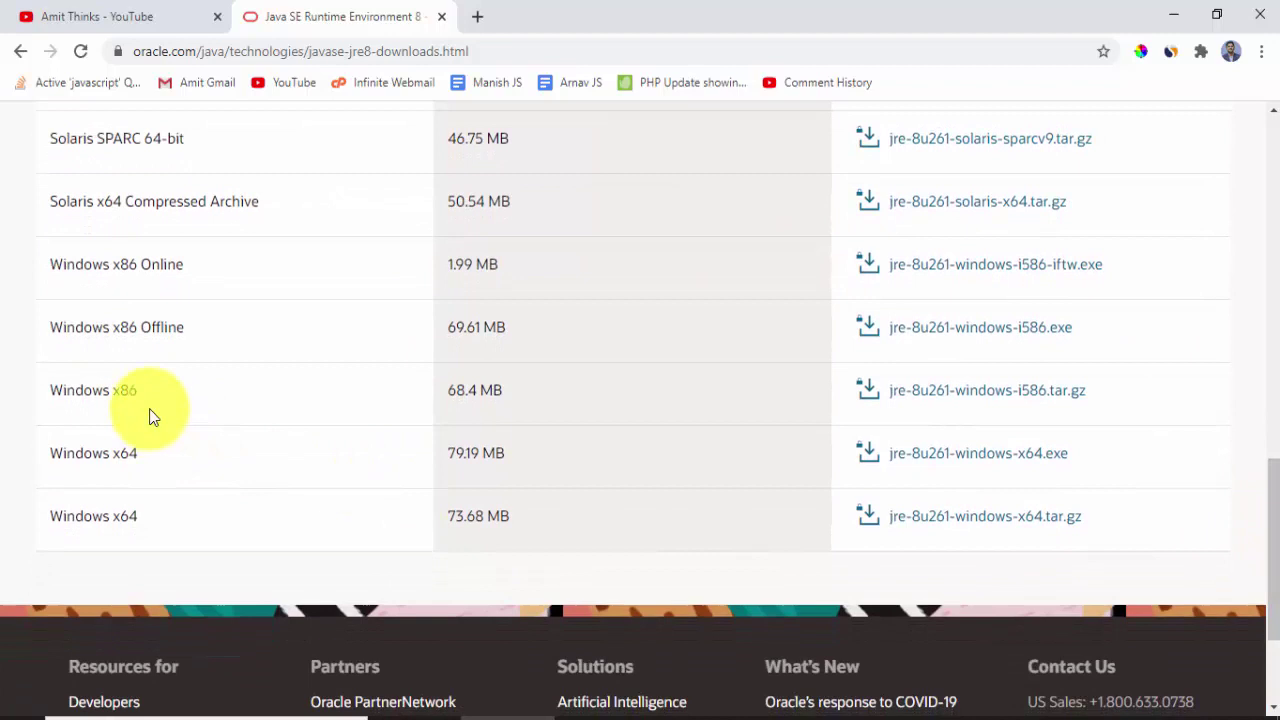
pyautogui.doubleClick(124, 450)
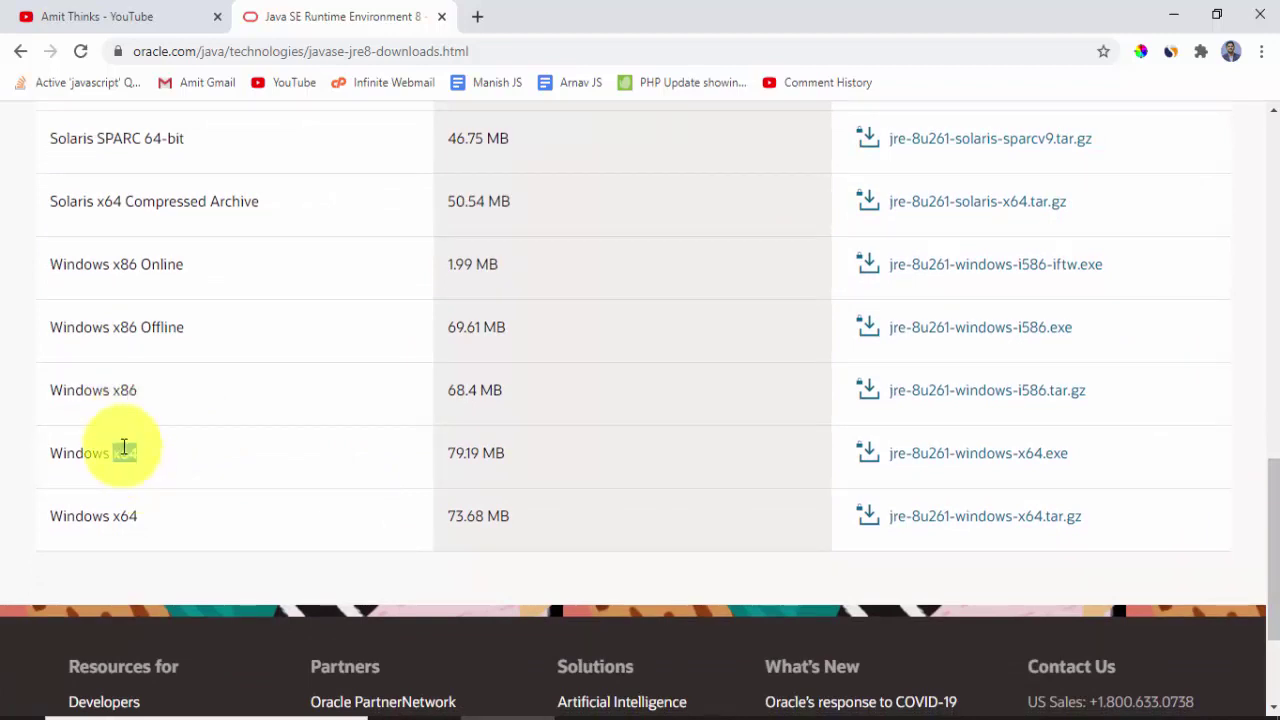
pyautogui.click(190, 440)
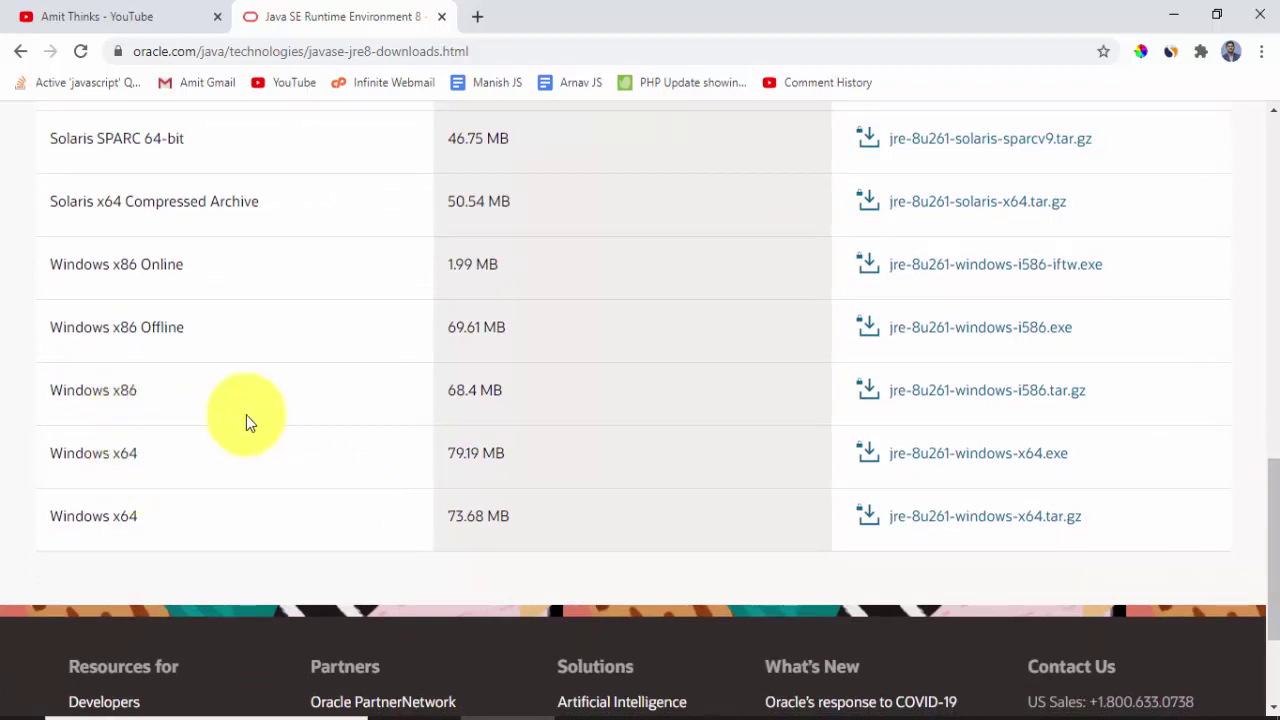
pyautogui.doubleClick(130, 452)
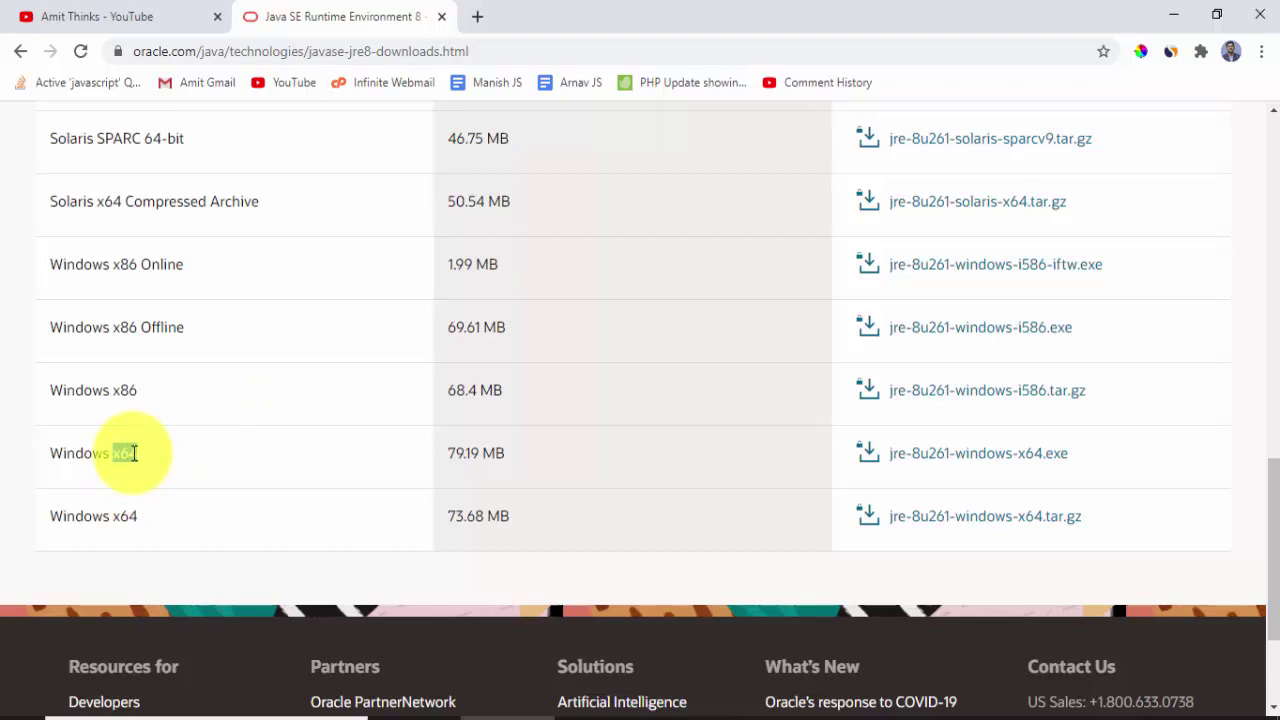
pyautogui.click(129, 386)
pyautogui.tripleClick(129, 386)
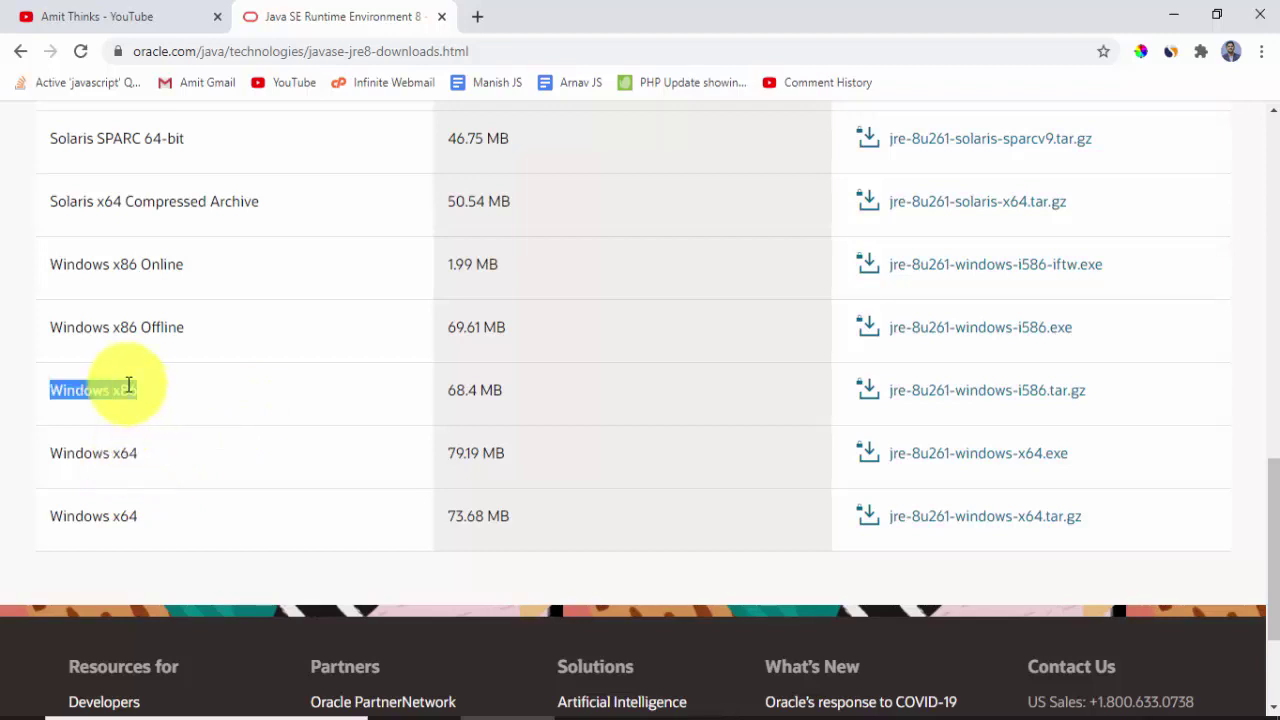
pyautogui.click(221, 447)
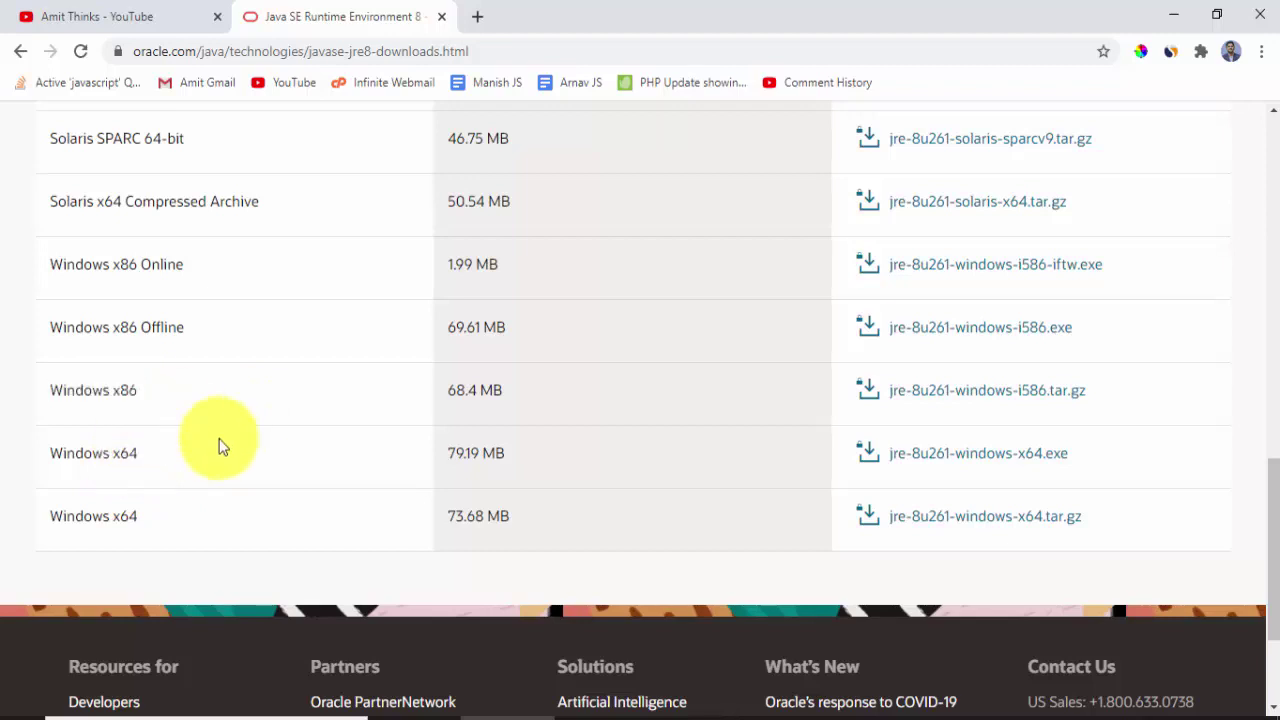
pyautogui.doubleClick(126, 452)
pyautogui.doubleClick(128, 386)
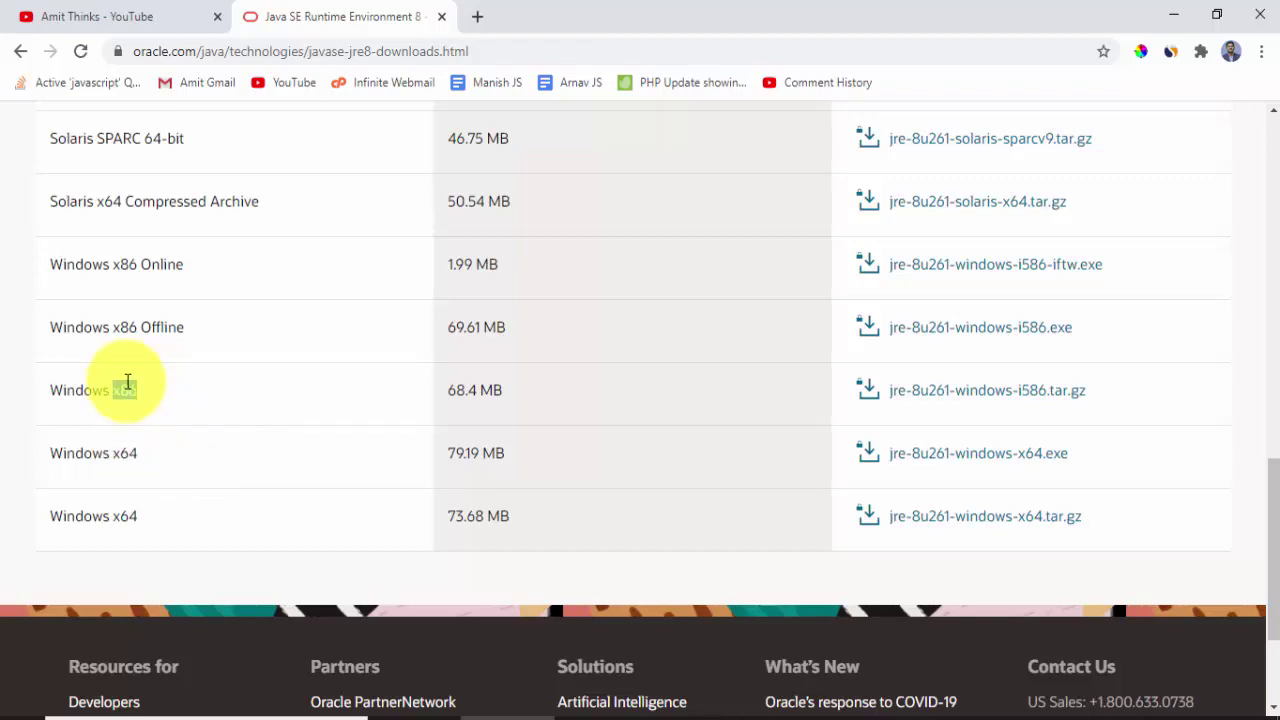
pyautogui.click(181, 425)
# - Confirm in System Information that the System Type is x64-based PC, then return to Oracle's page
pyautogui.press('super')
pyautogui.write('system')
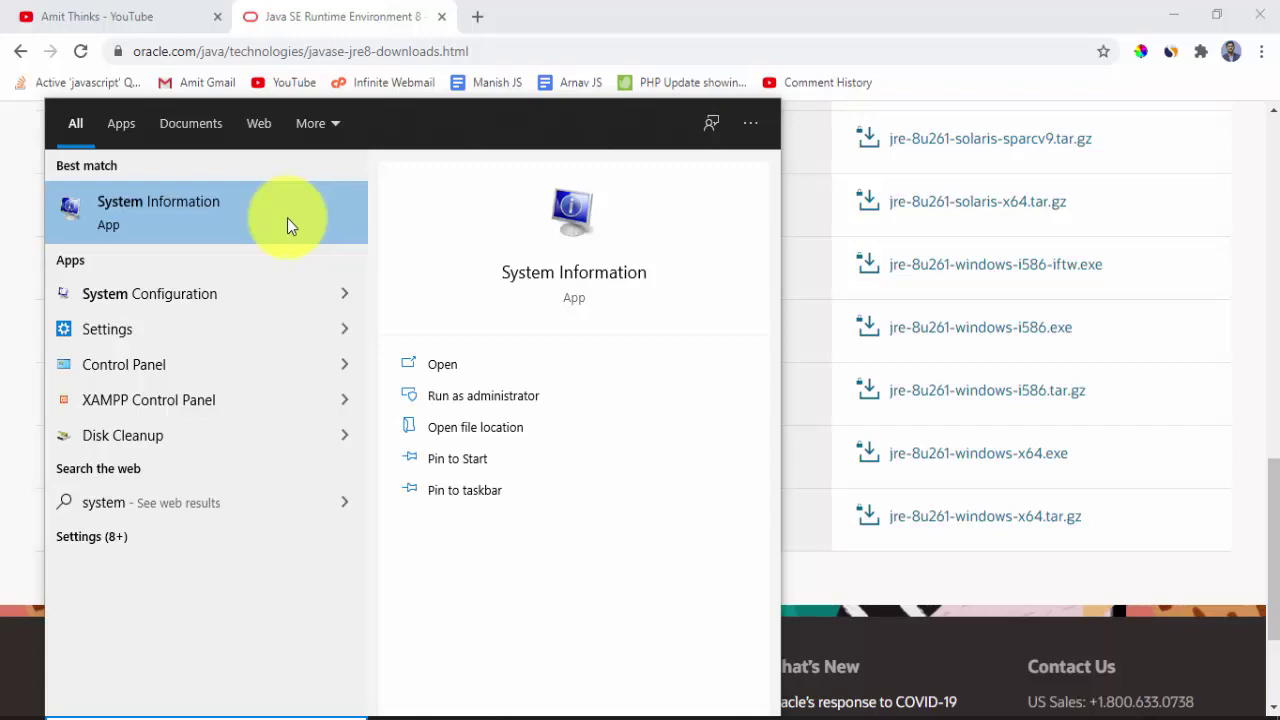
pyautogui.click(287, 219)
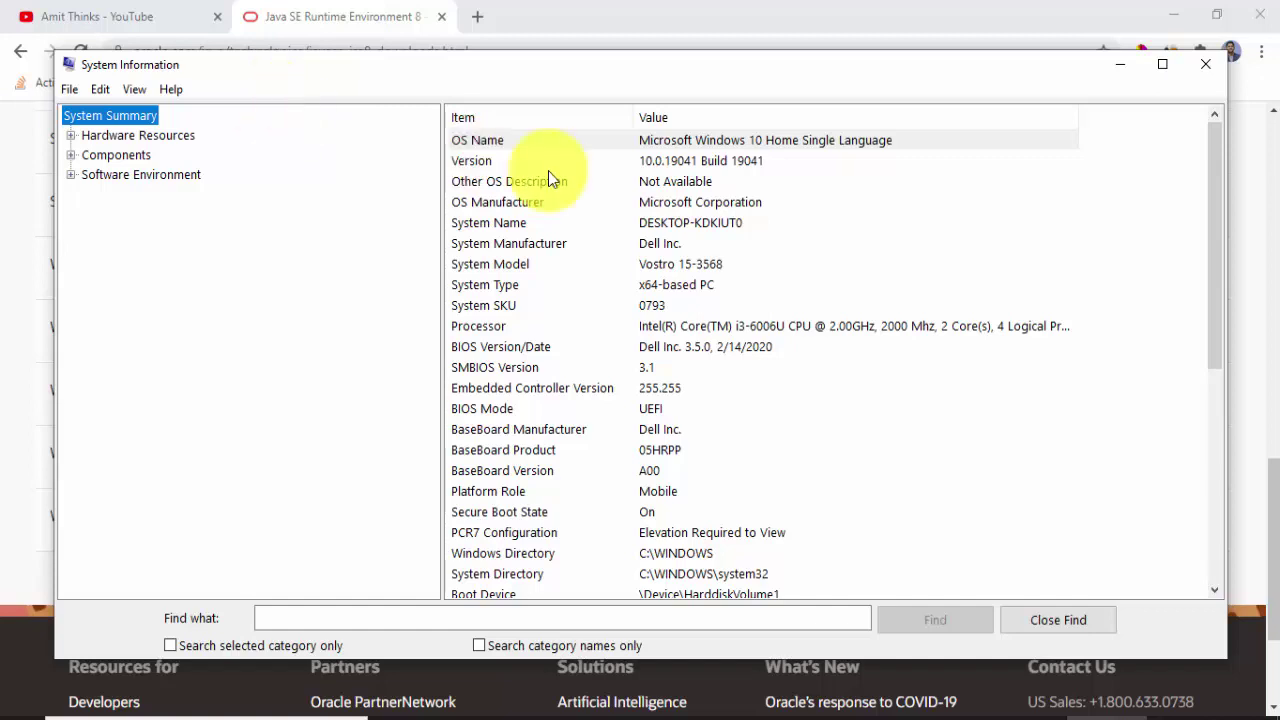
pyautogui.click(555, 286)
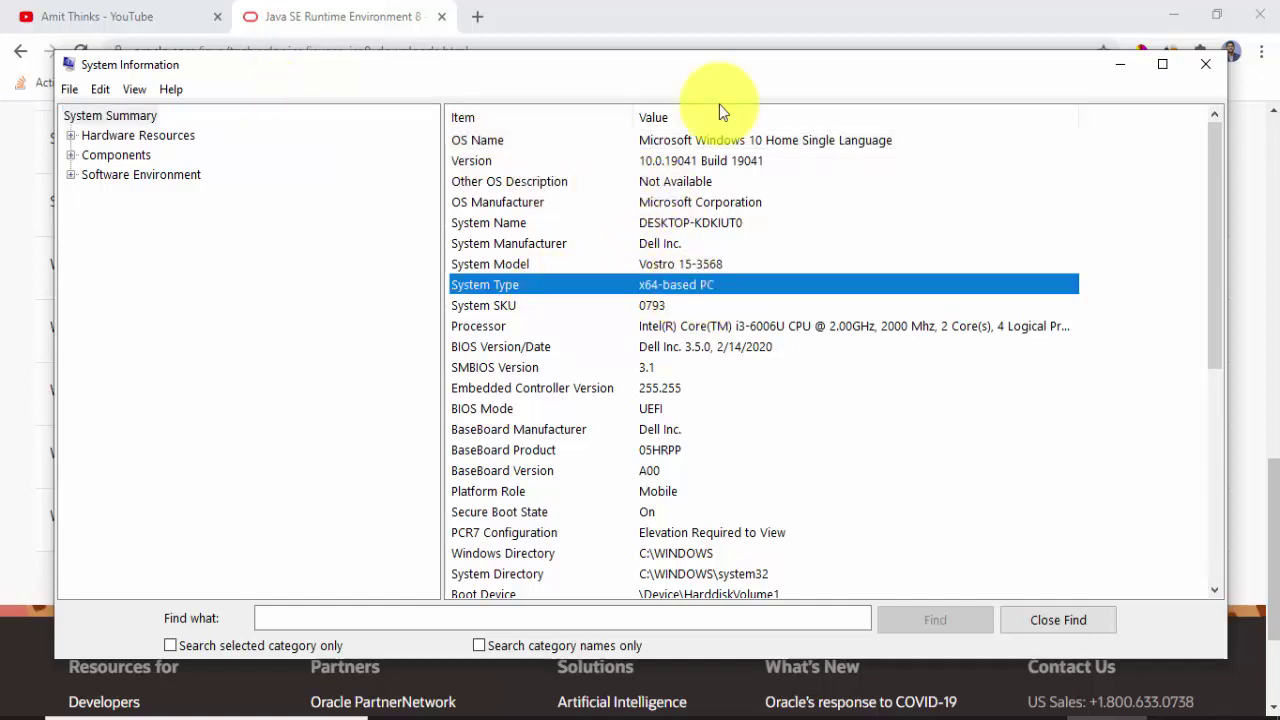
pyautogui.click(774, 8)
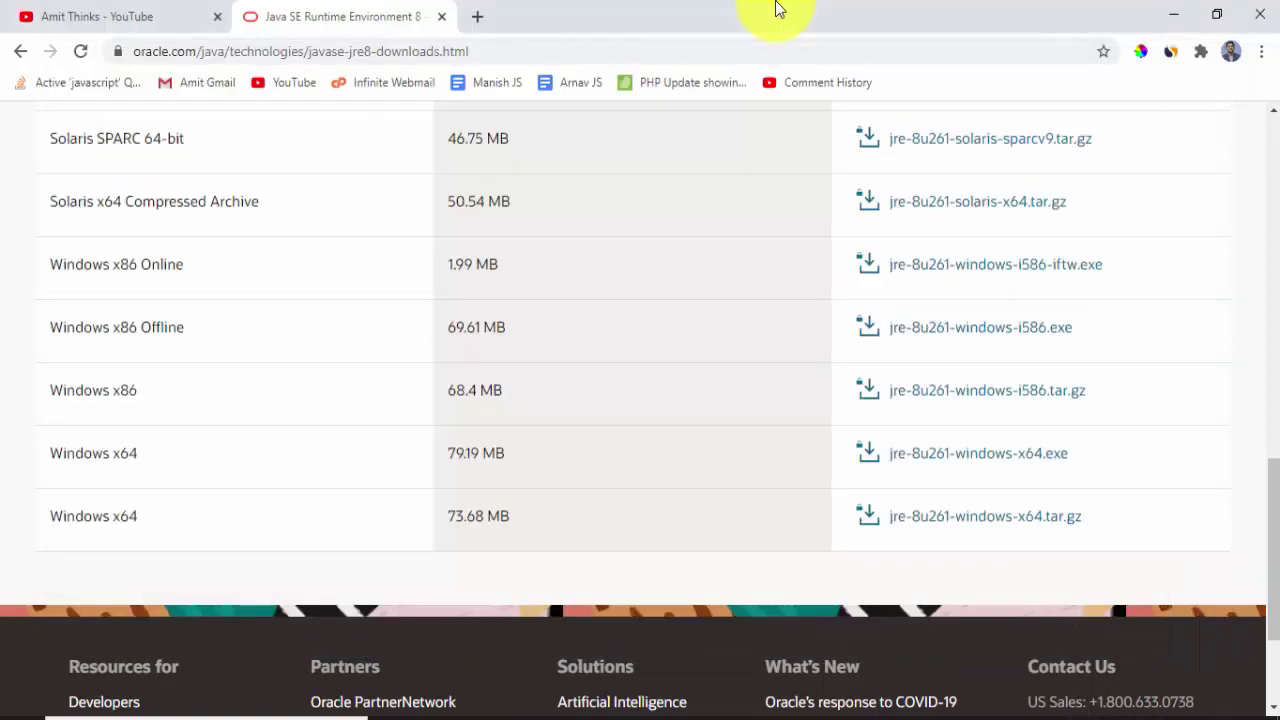
# - Pick out the Windows x64 row and download jre-8u261-windows-x64.exe (79.1 MB)
pyautogui.tripleClick(138, 452)
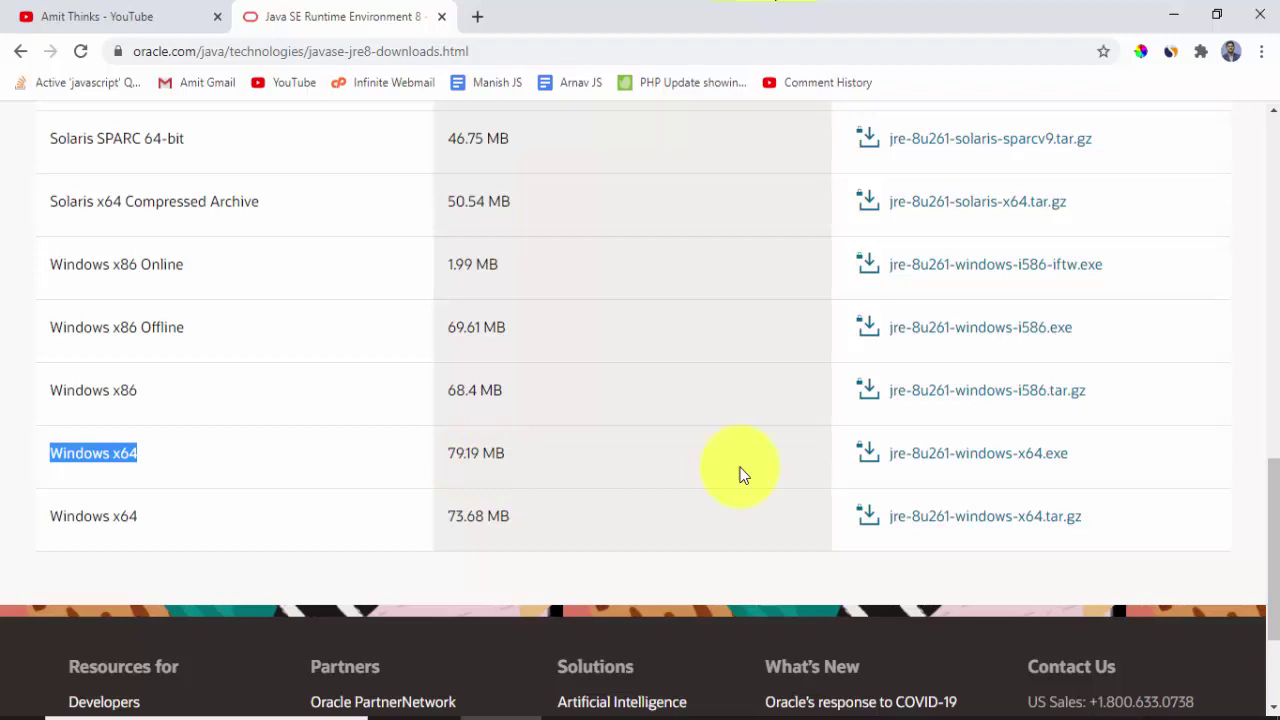
pyautogui.click(674, 481)
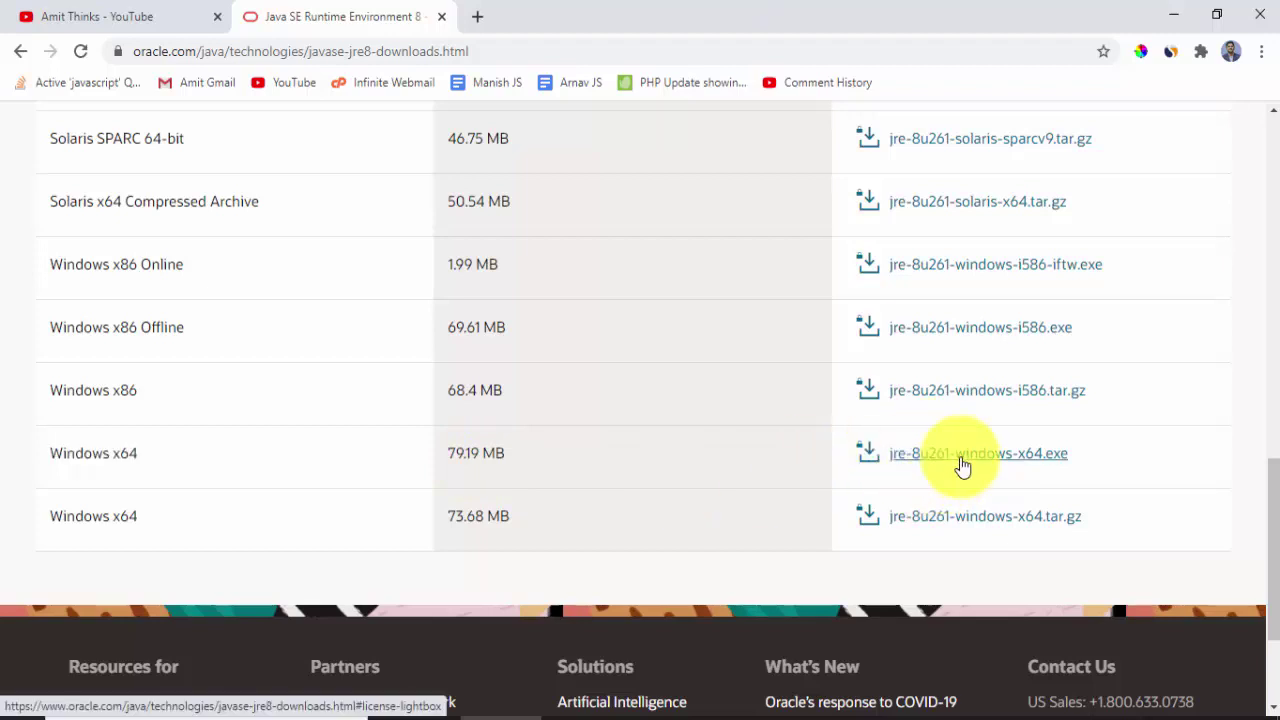
pyautogui.moveTo(962, 466); pyautogui.dragTo(965, 486)
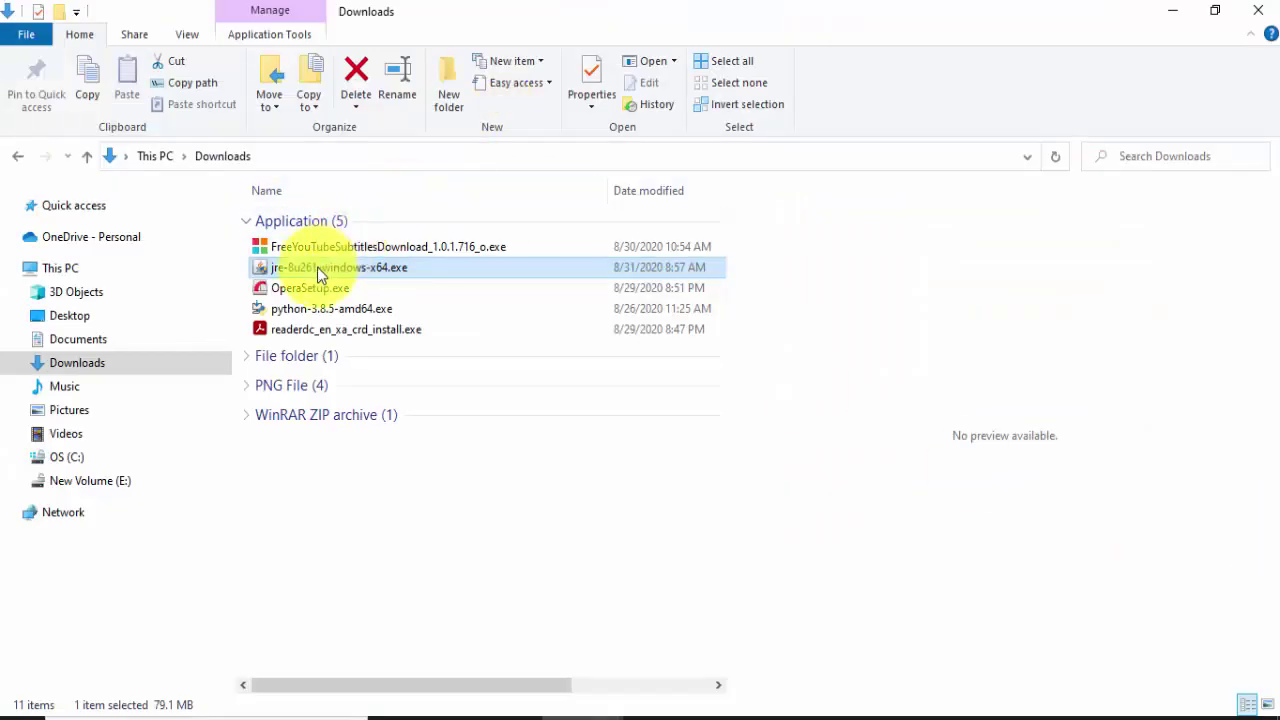
# - Run jre-8u261-windows-x64.exe from the Downloads folder
pyautogui.moveTo(317, 272)
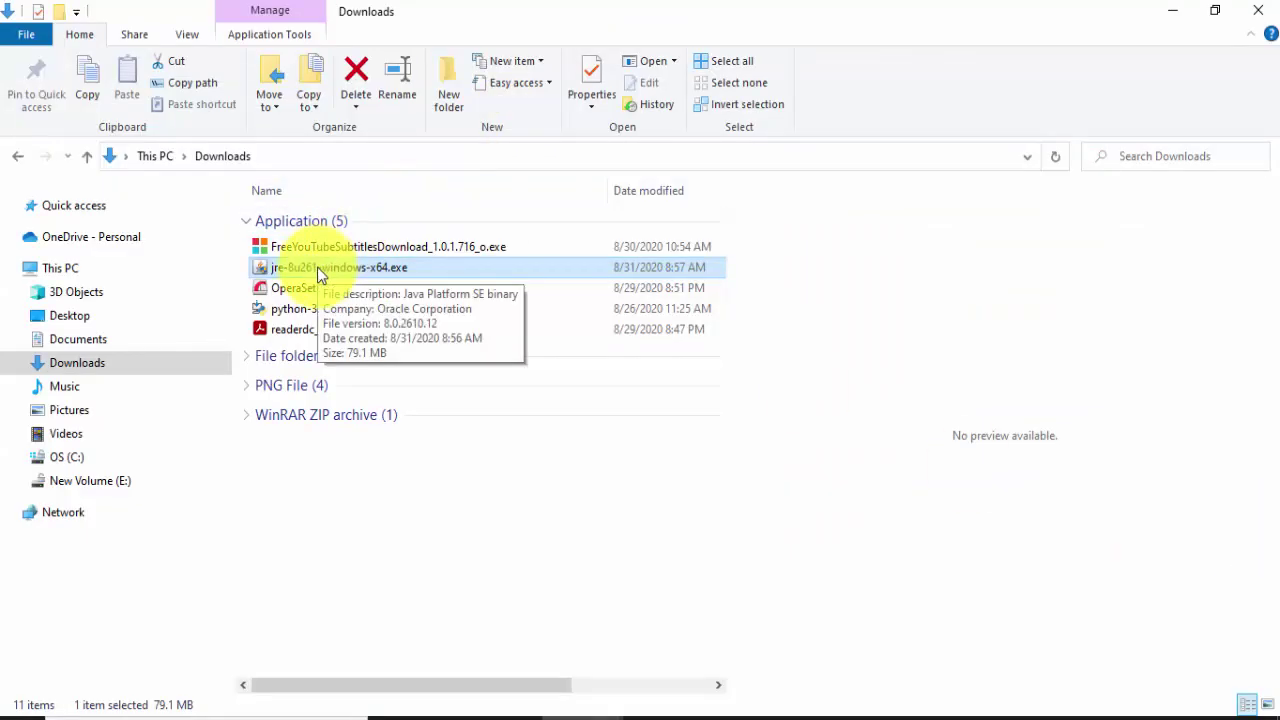
pyautogui.doubleClick(425, 270)
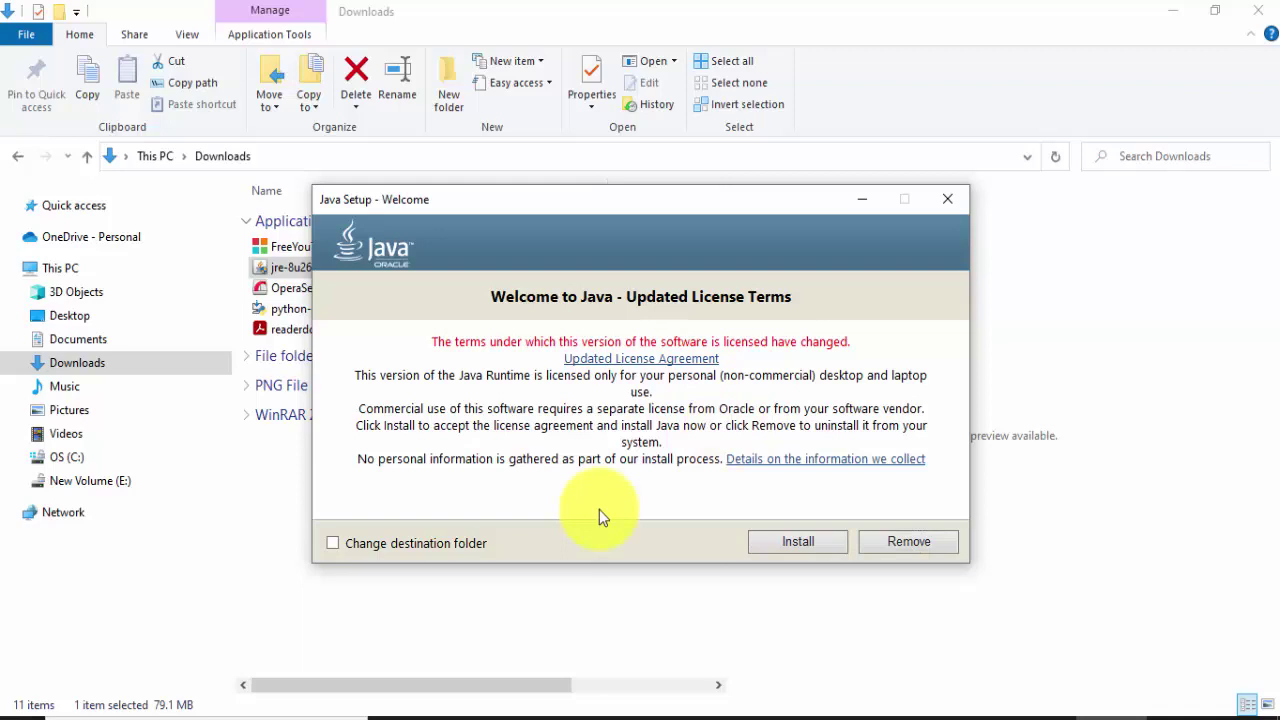
# - Accept the license and install Java from the Java Setup welcome window
pyautogui.click(800, 543)
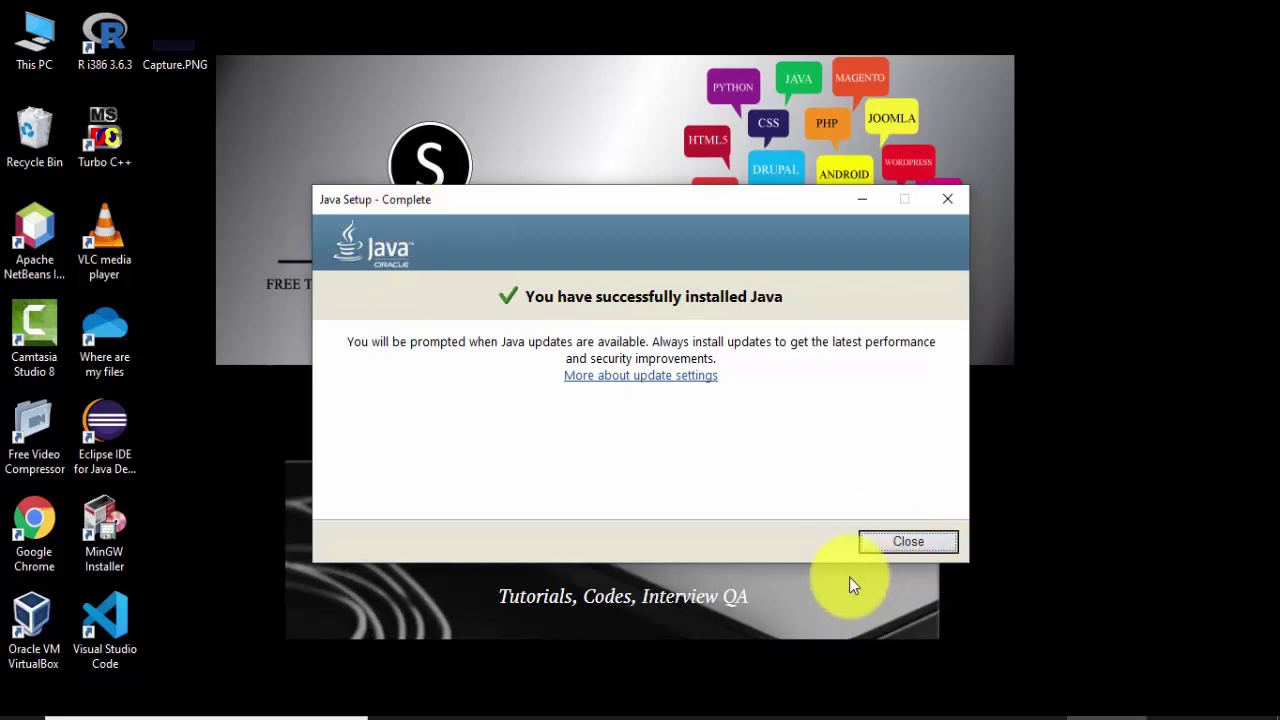
# - Close the finished Java installer, review the Download and Install JRE notes, and open This PC
pyautogui.click(889, 537)
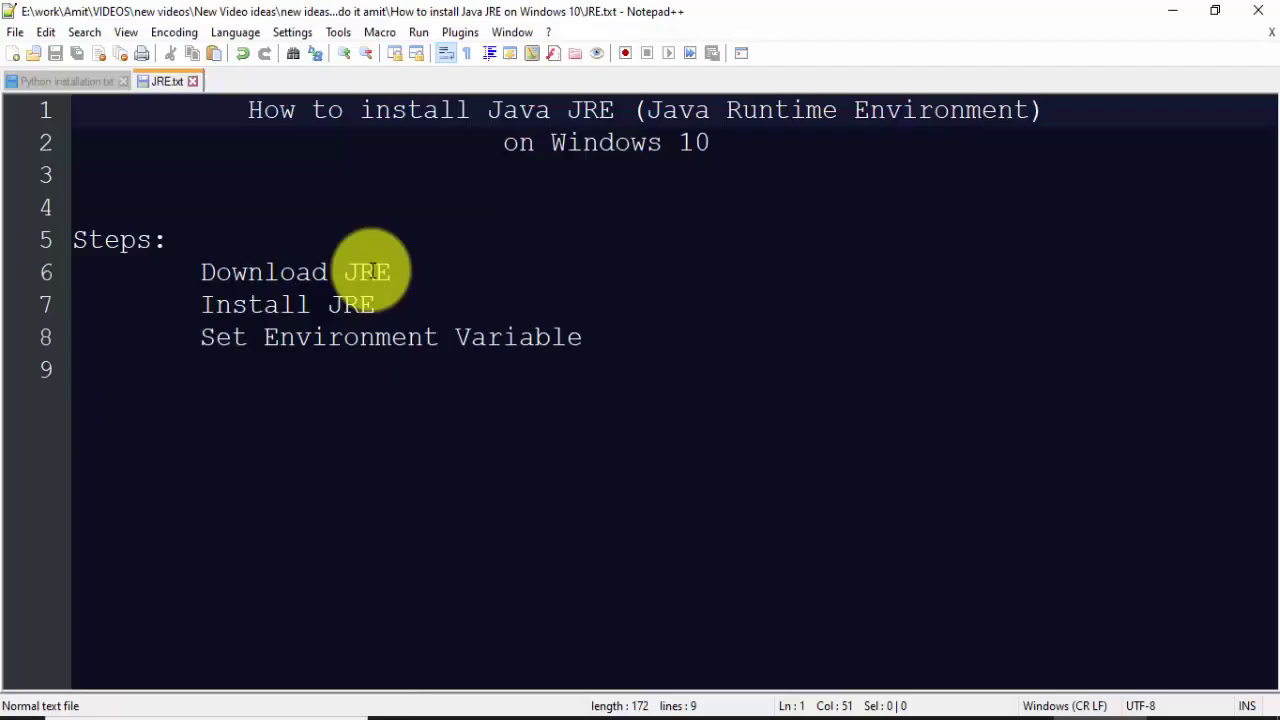
pyautogui.click(803, 149)
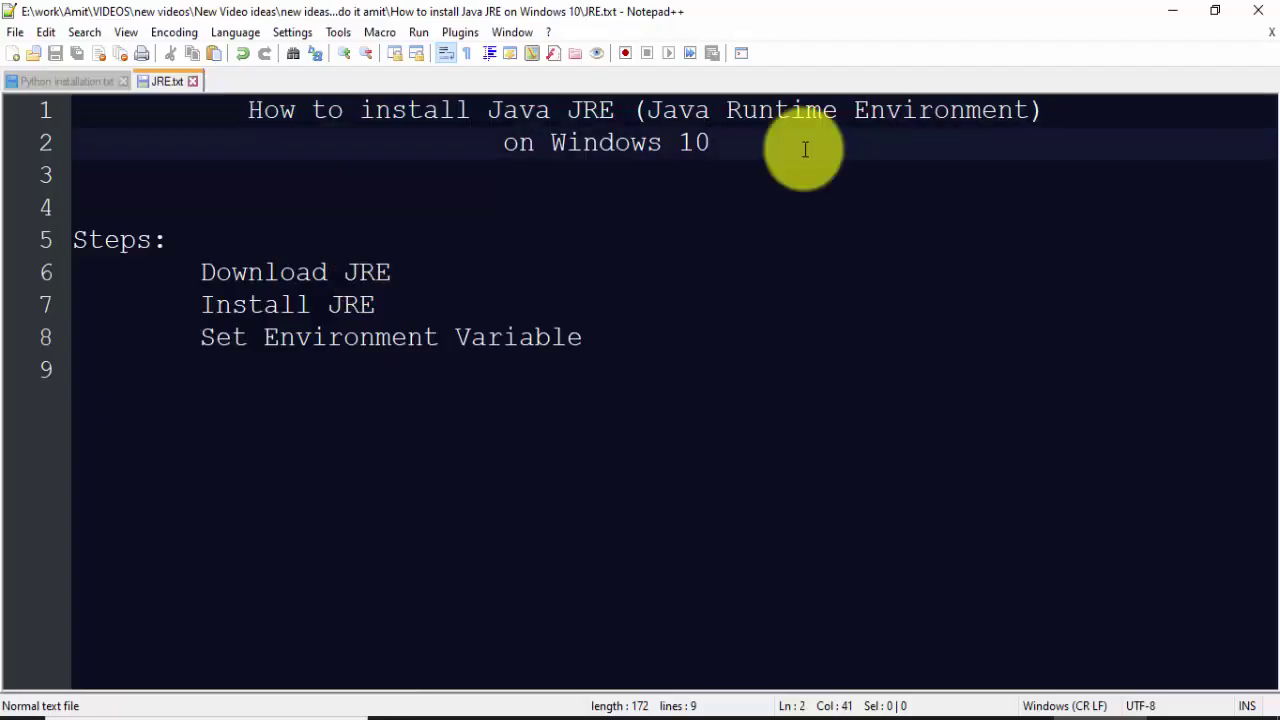
pyautogui.click(405, 279)
pyautogui.click(391, 306)
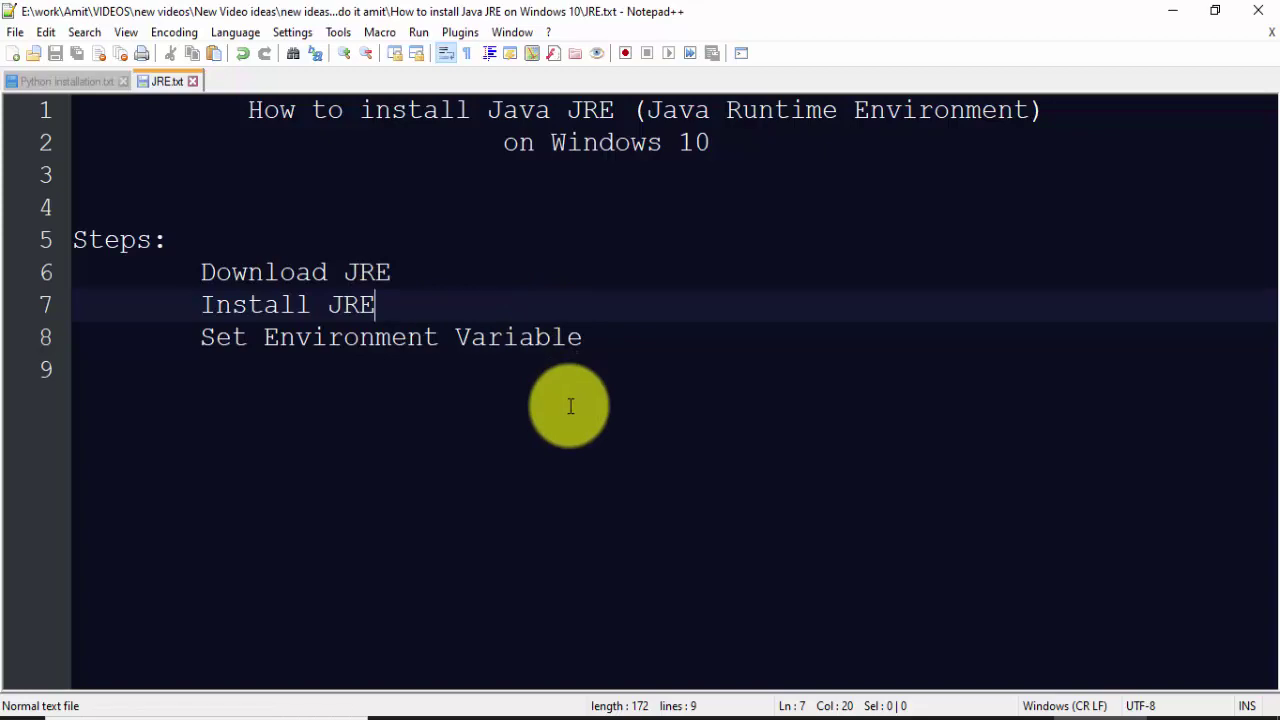
pyautogui.click(586, 715)
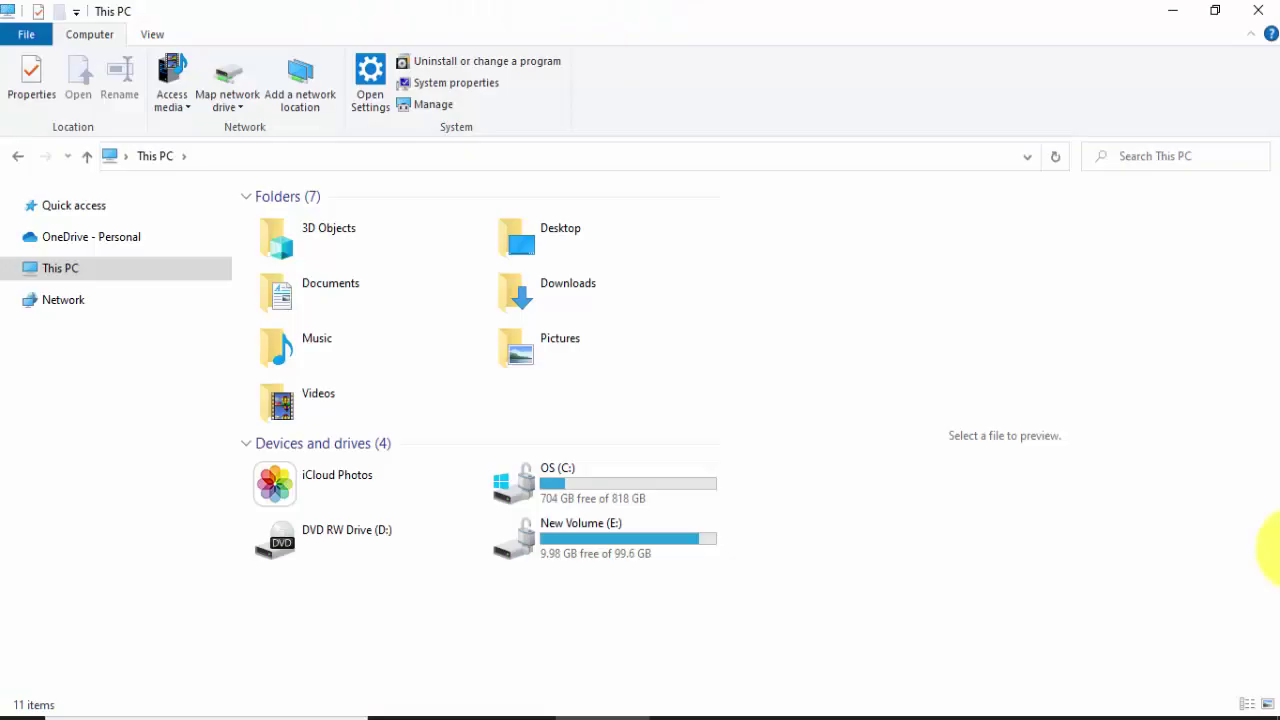
# - Navigate to C:\Program Files\Java\jre1.8.0_261\bin in File Explorer
pyautogui.doubleClick(621, 481)
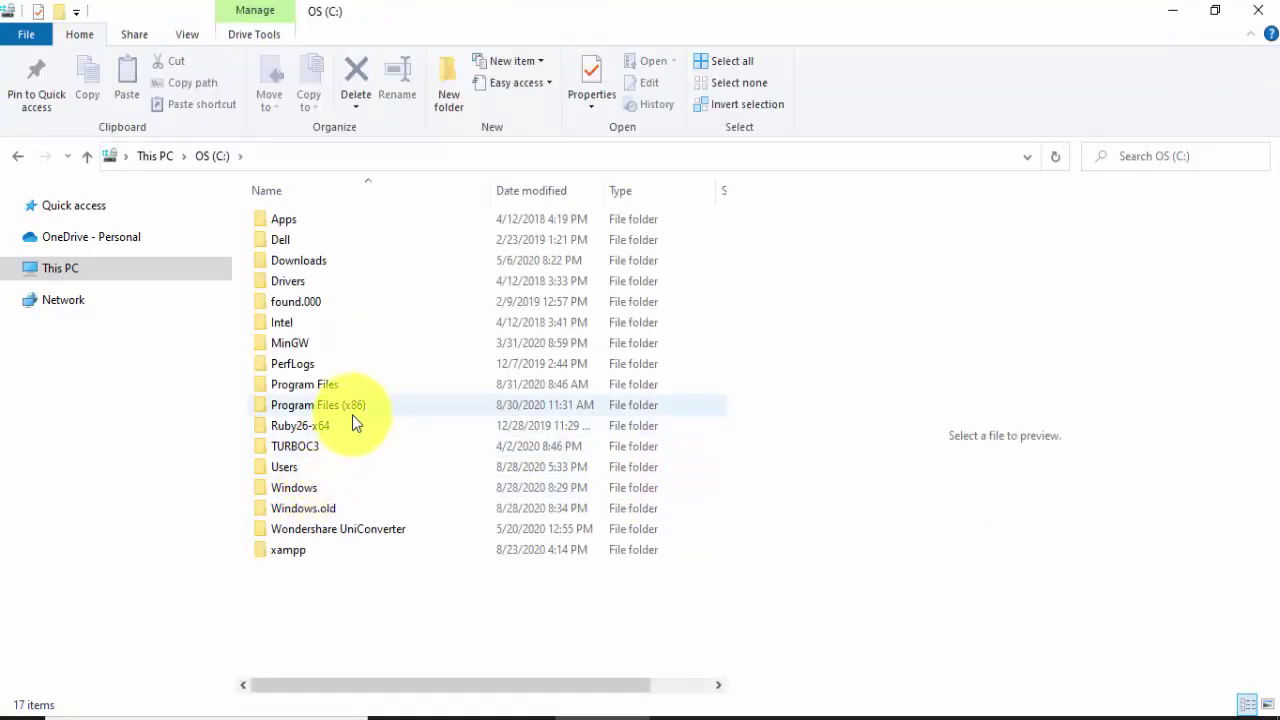
pyautogui.doubleClick(352, 386)
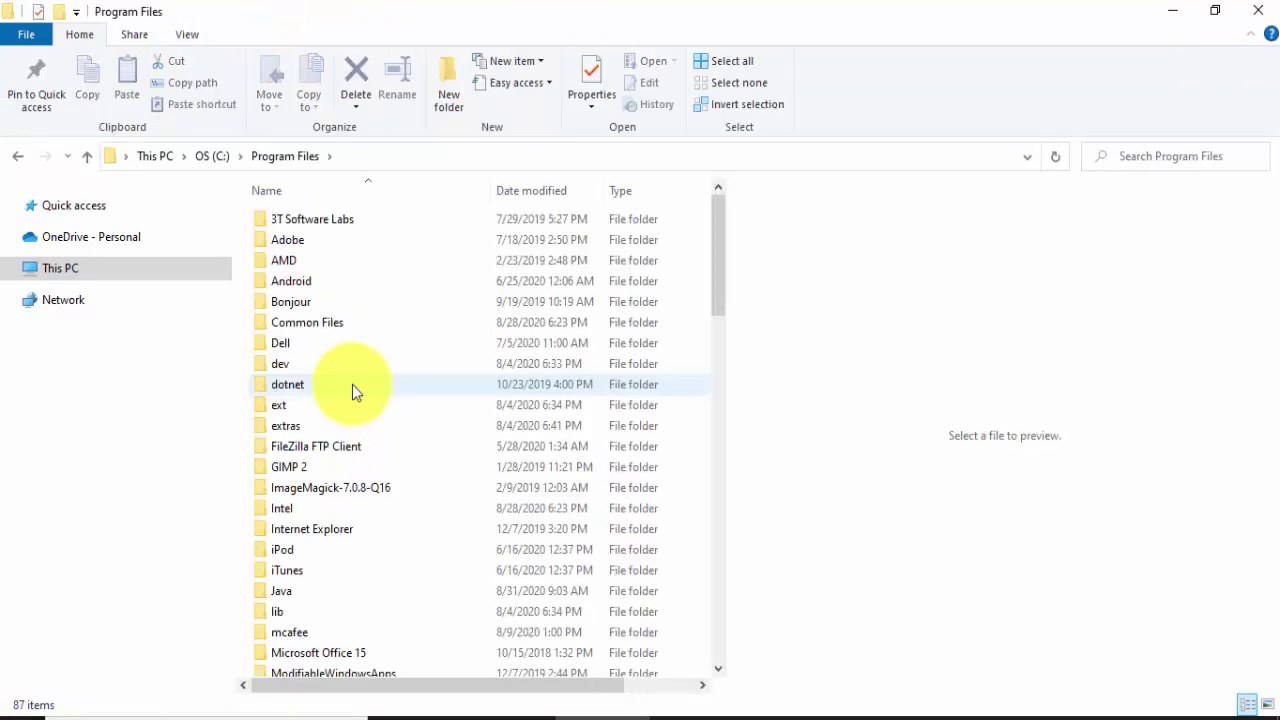
pyautogui.click(310, 590)
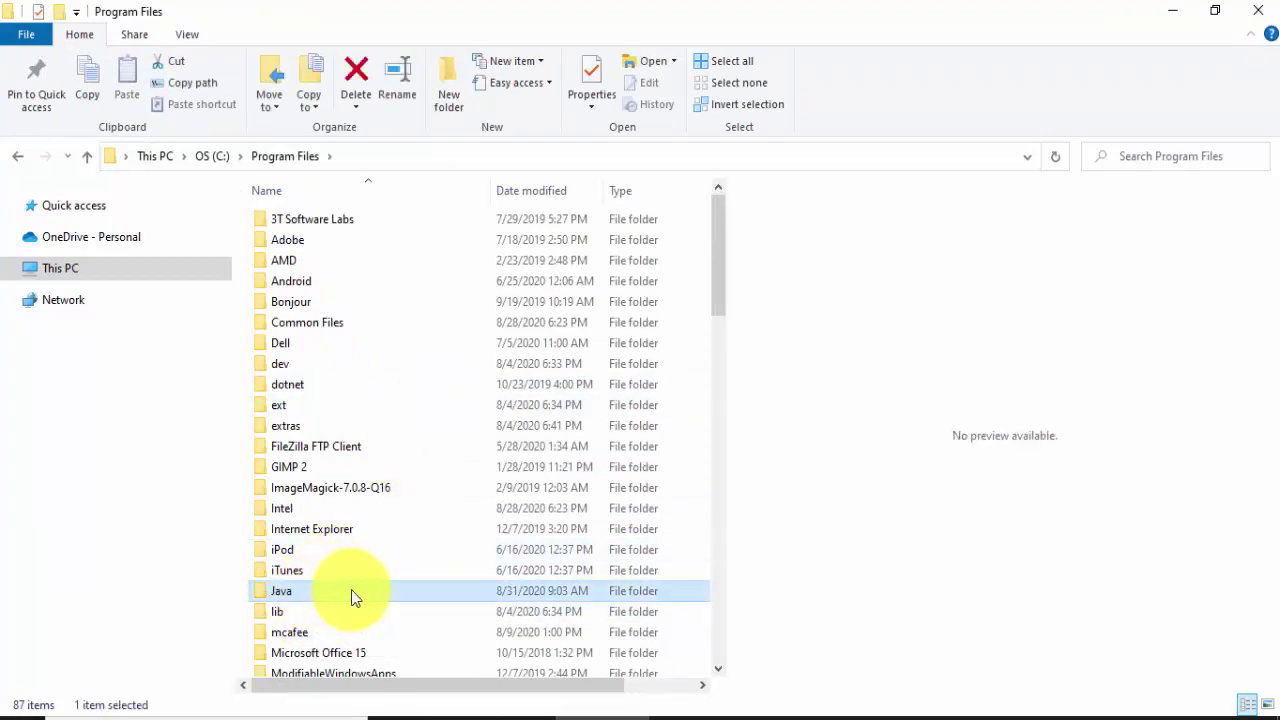
pyautogui.doubleClick(352, 594)
pyautogui.click(317, 243)
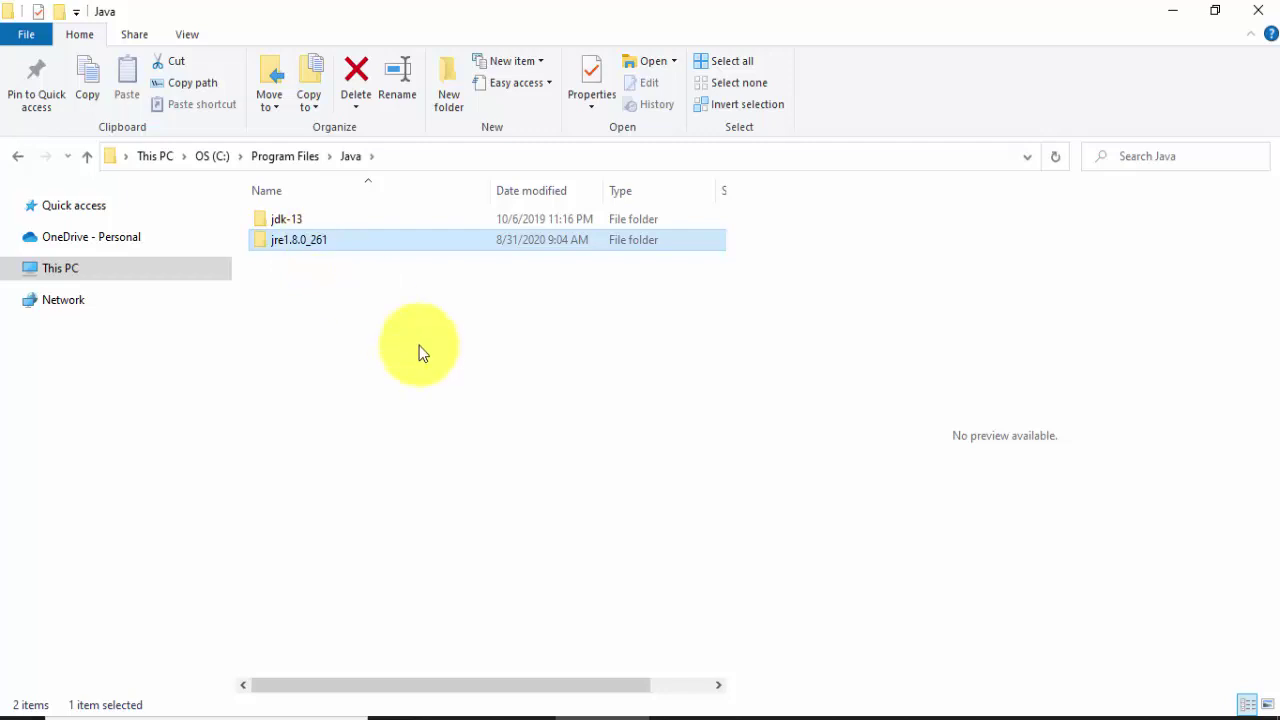
pyautogui.moveTo(347, 224)
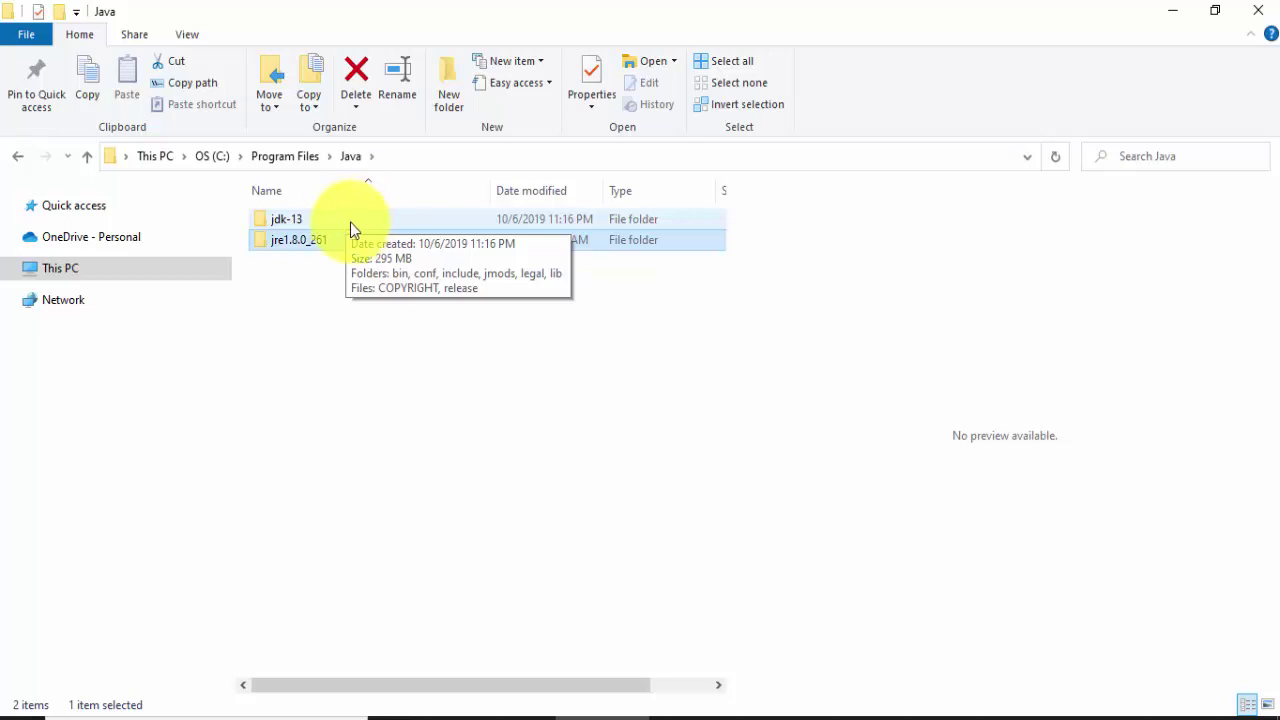
pyautogui.click(358, 224)
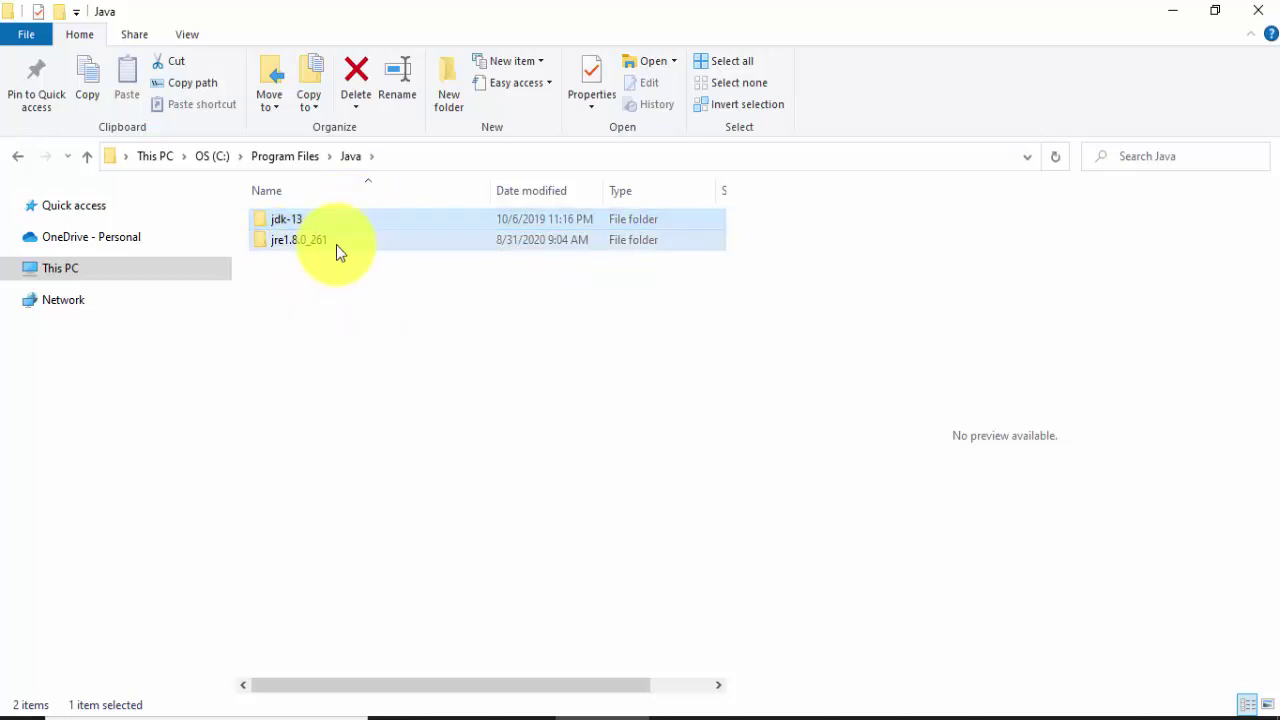
pyautogui.click(336, 244)
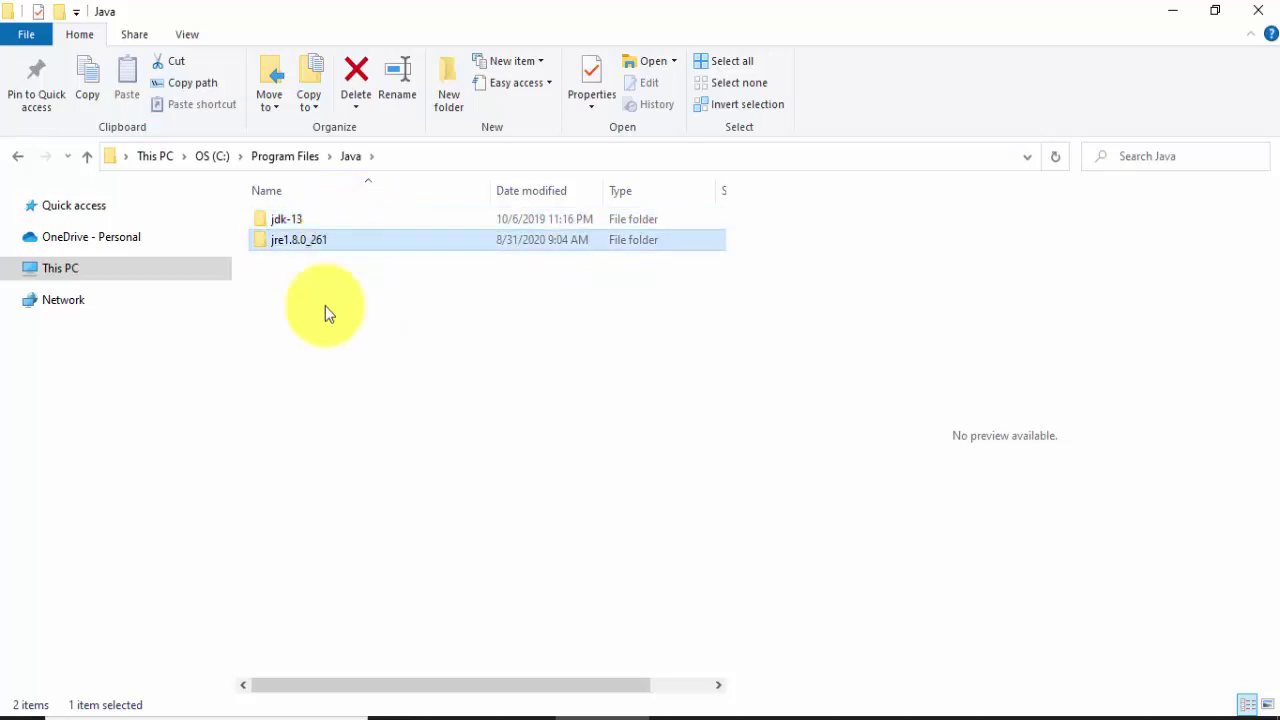
pyautogui.doubleClick(393, 244)
pyautogui.doubleClick(305, 225)
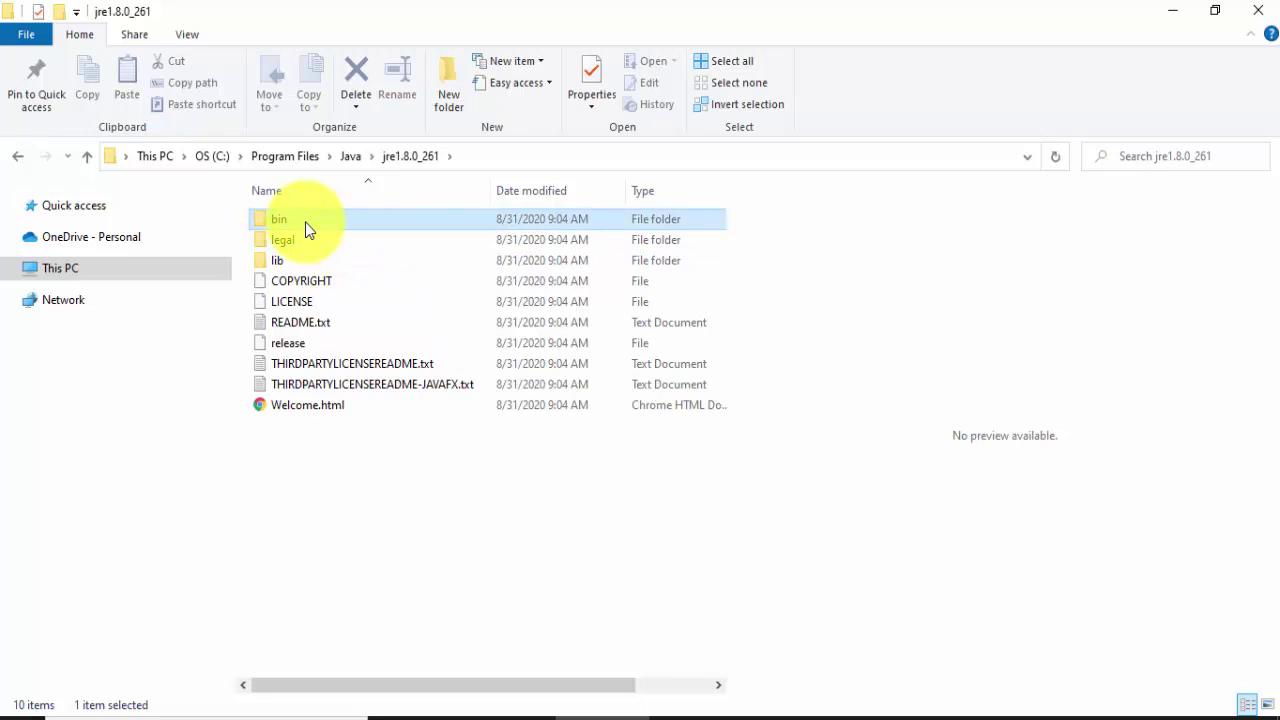
# - Copy the bin folder's full path from the address bar and show the desktop
pyautogui.click(417, 156)
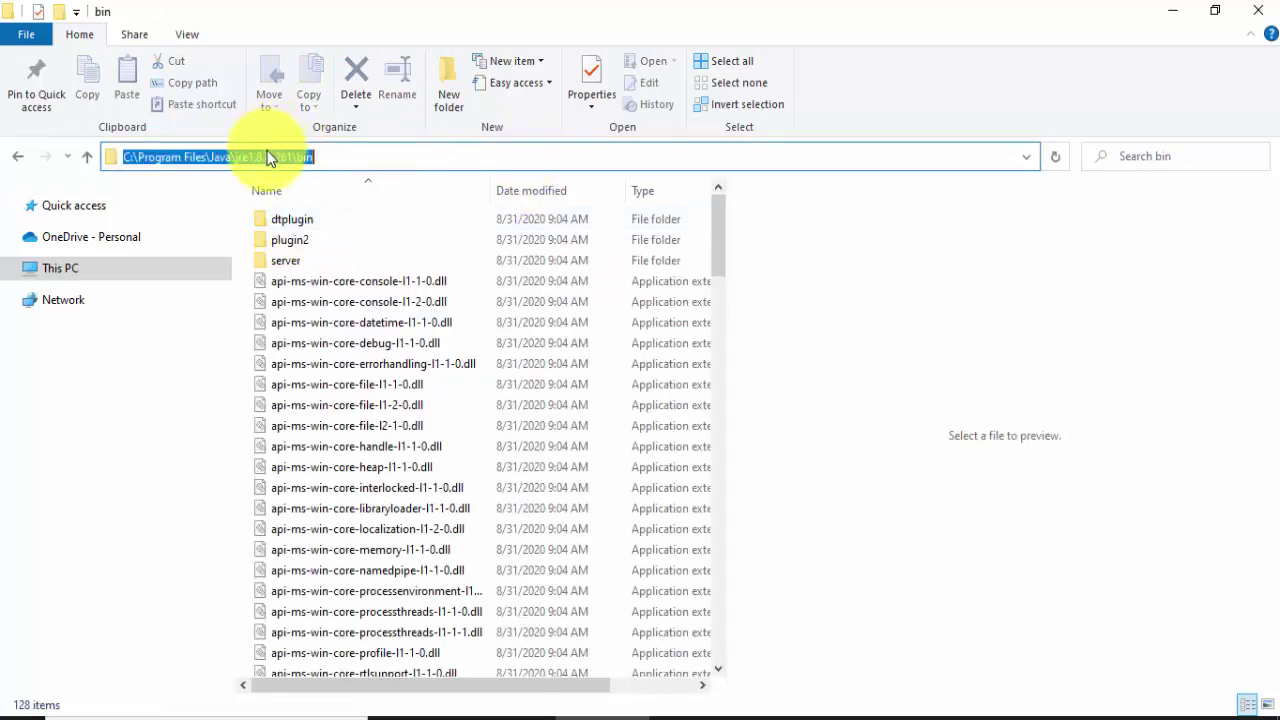
pyautogui.rightClick(268, 157)
pyautogui.click(312, 217)
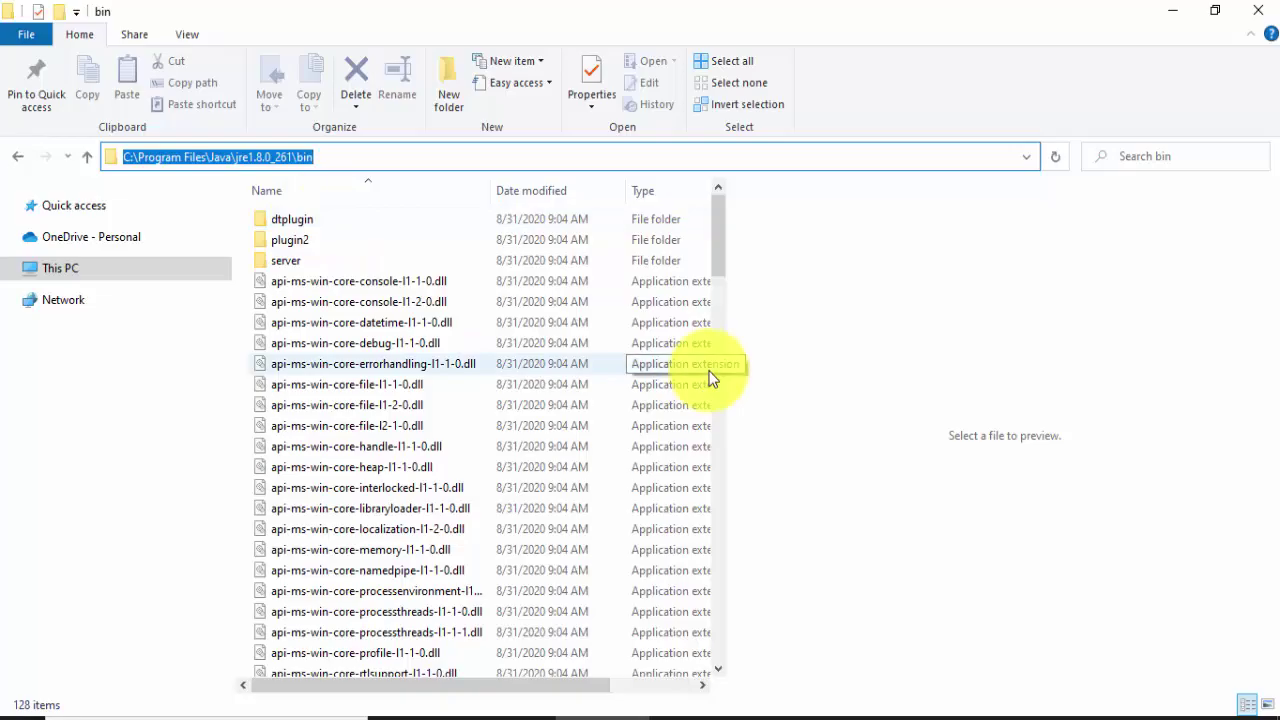
pyautogui.press('super+d')
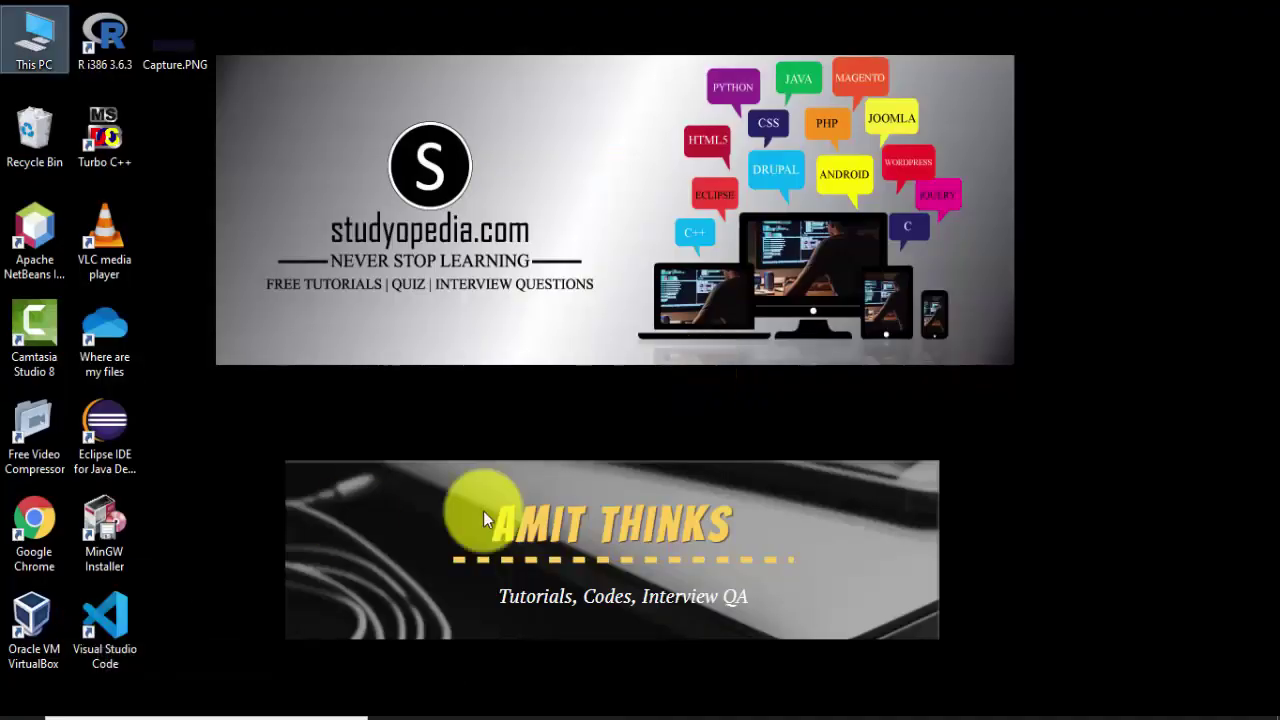
# - Open 'Edit the system environment variables' via a Windows search for 'environment var'
pyautogui.press('super')
pyautogui.write('enviro')
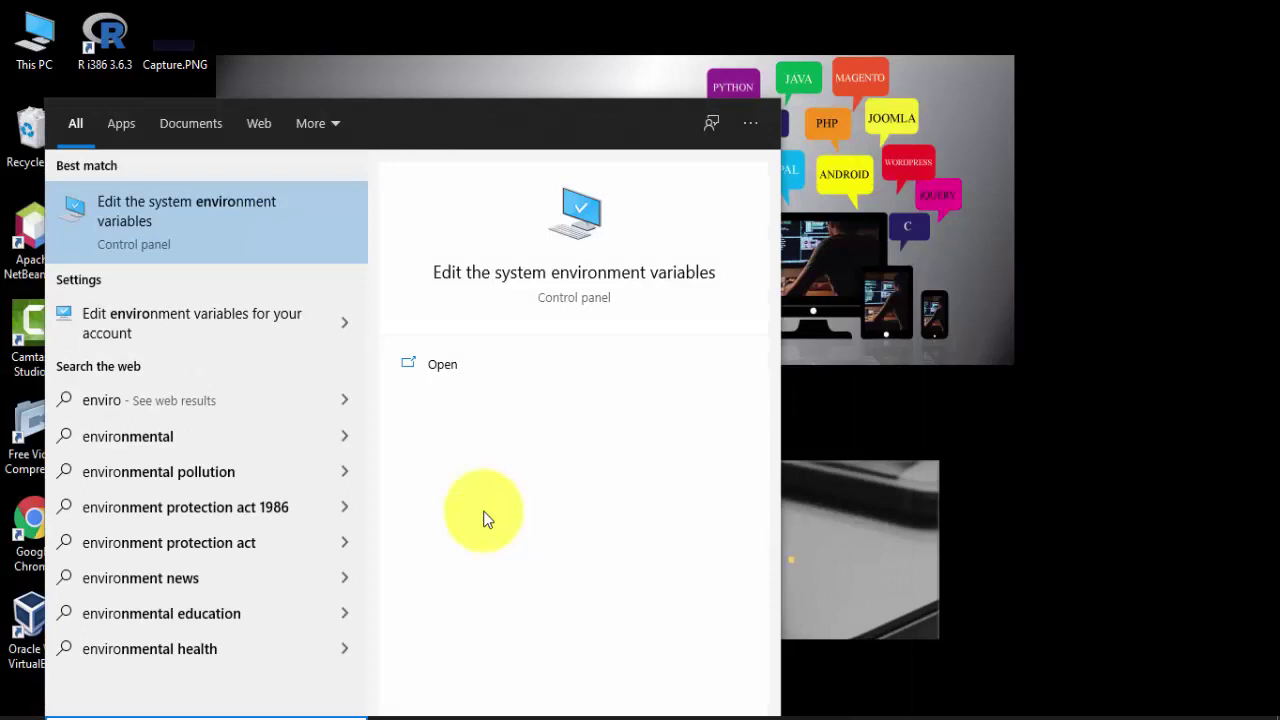
pyautogui.write('nment var')
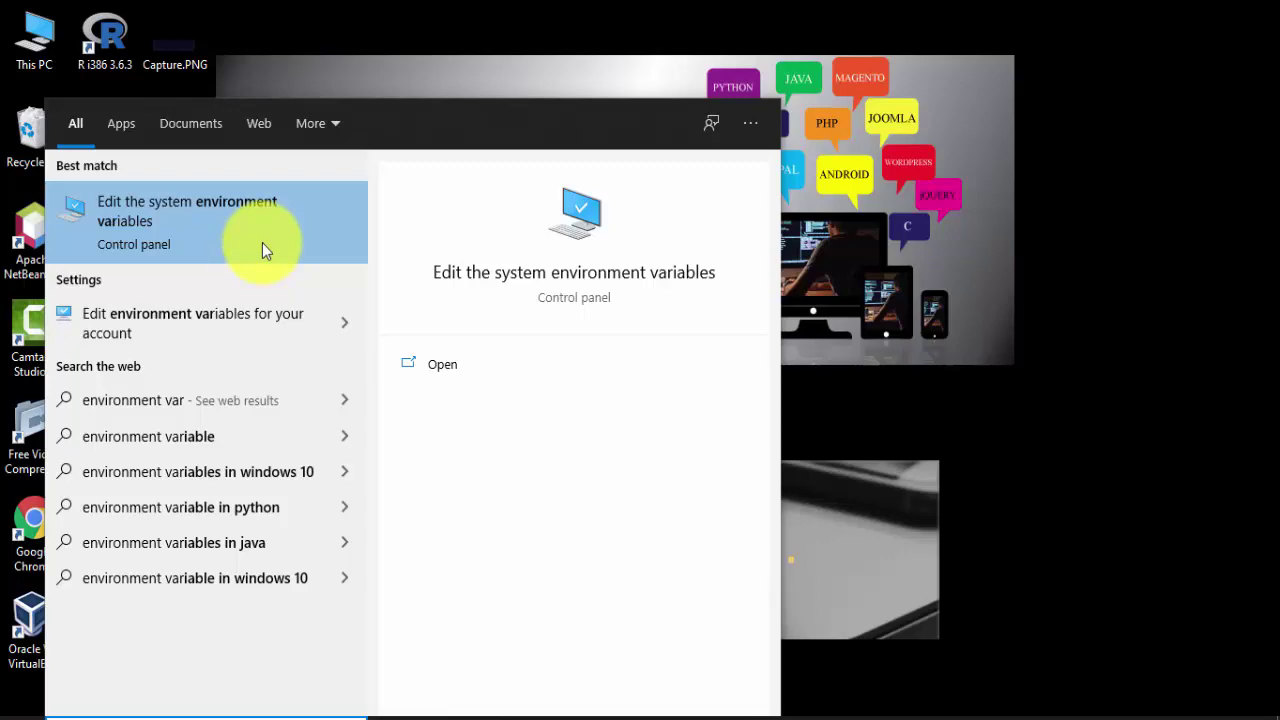
pyautogui.click(262, 243)
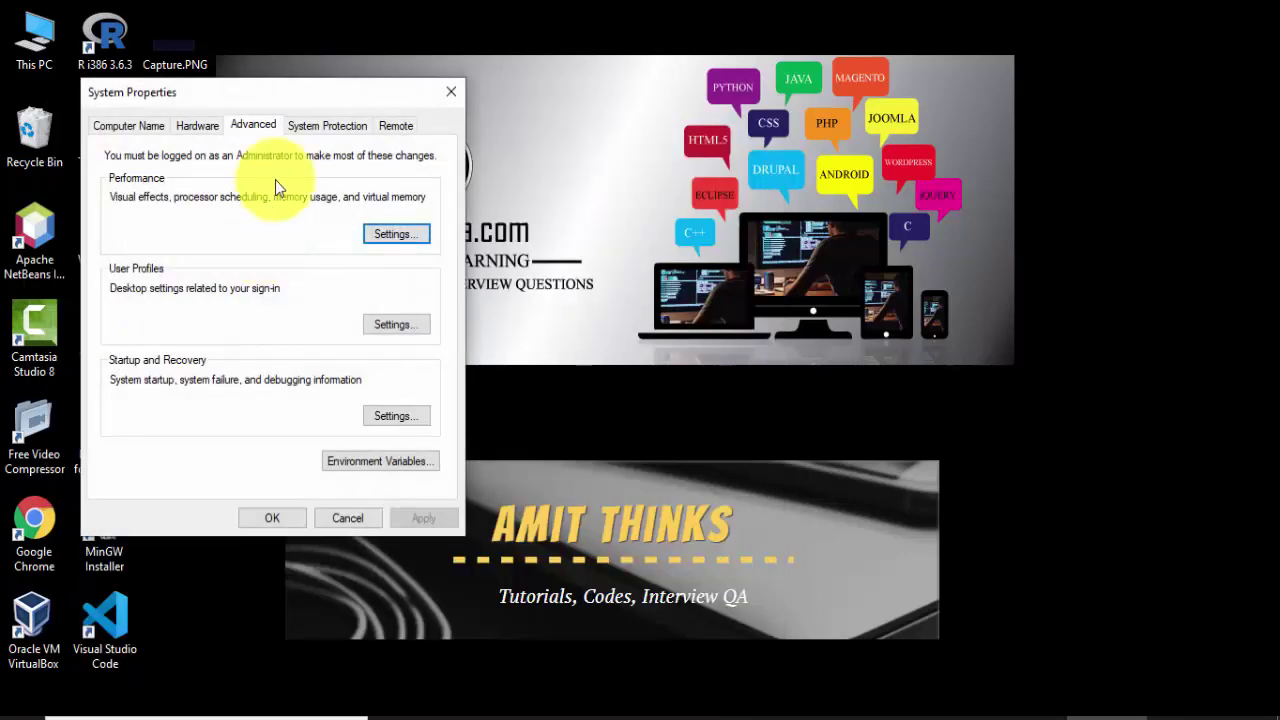
# - In Environment Variables, select Path under System variables and open it for editing
pyautogui.click(398, 464)
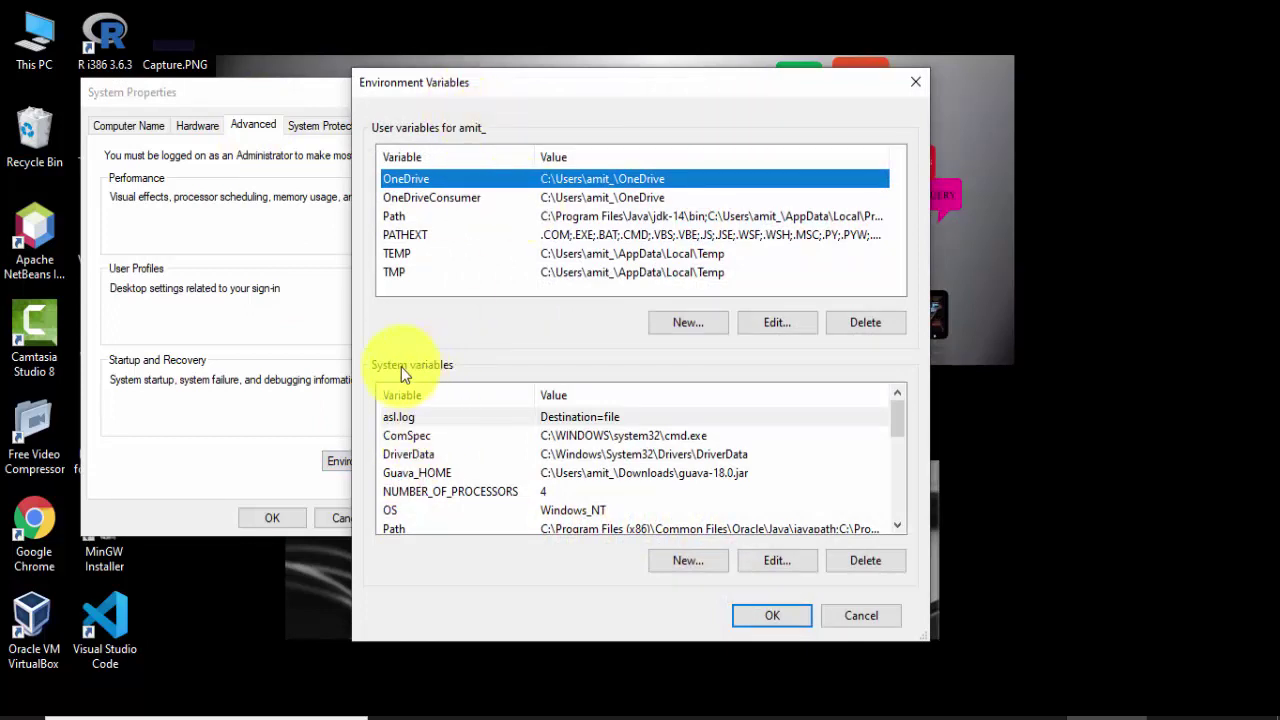
pyautogui.click(431, 416)
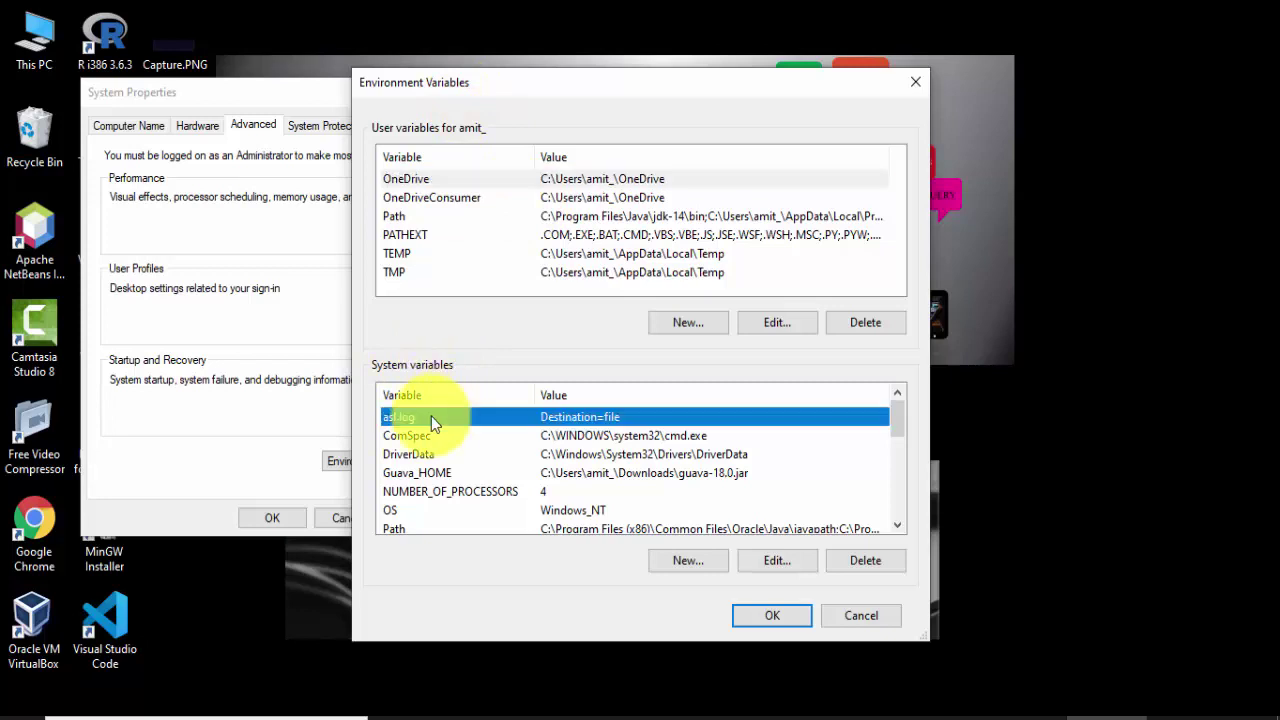
pyautogui.press('Down')
pyautogui.press('Down')
pyautogui.press('Down')
pyautogui.press('Down')
pyautogui.press('Down')
pyautogui.press('Down')
pyautogui.press('Down')
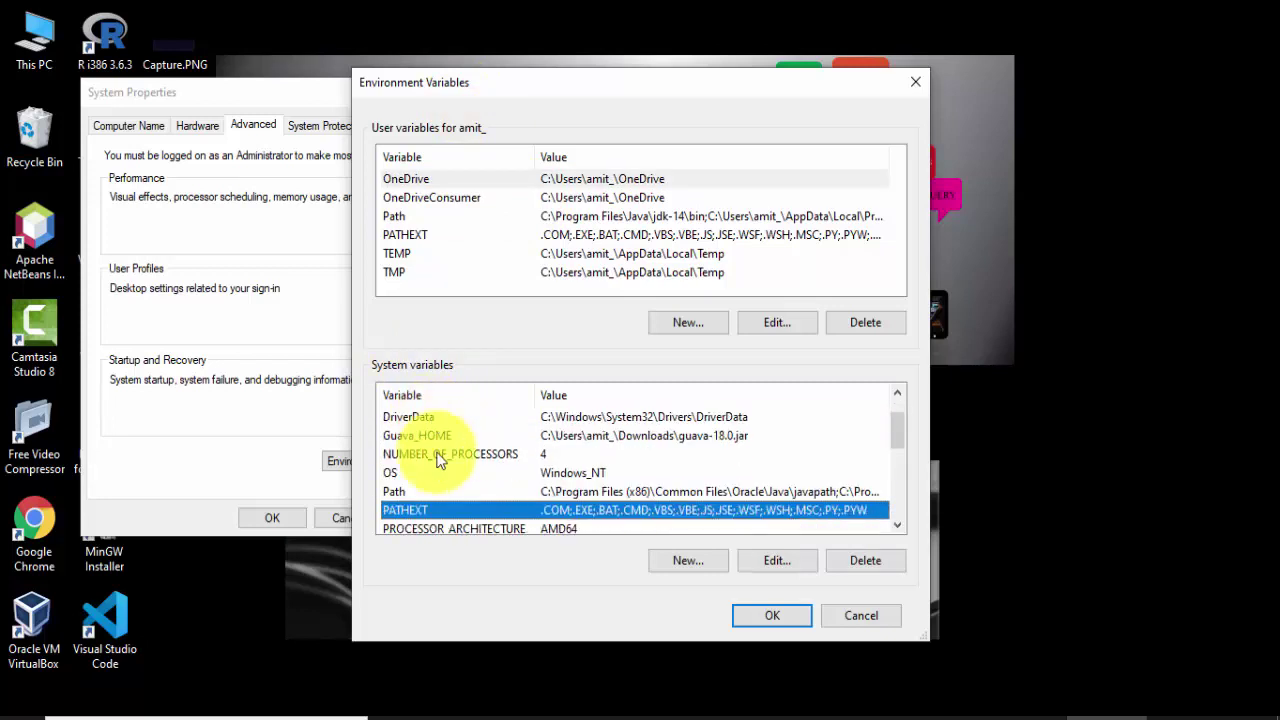
pyautogui.click(445, 491)
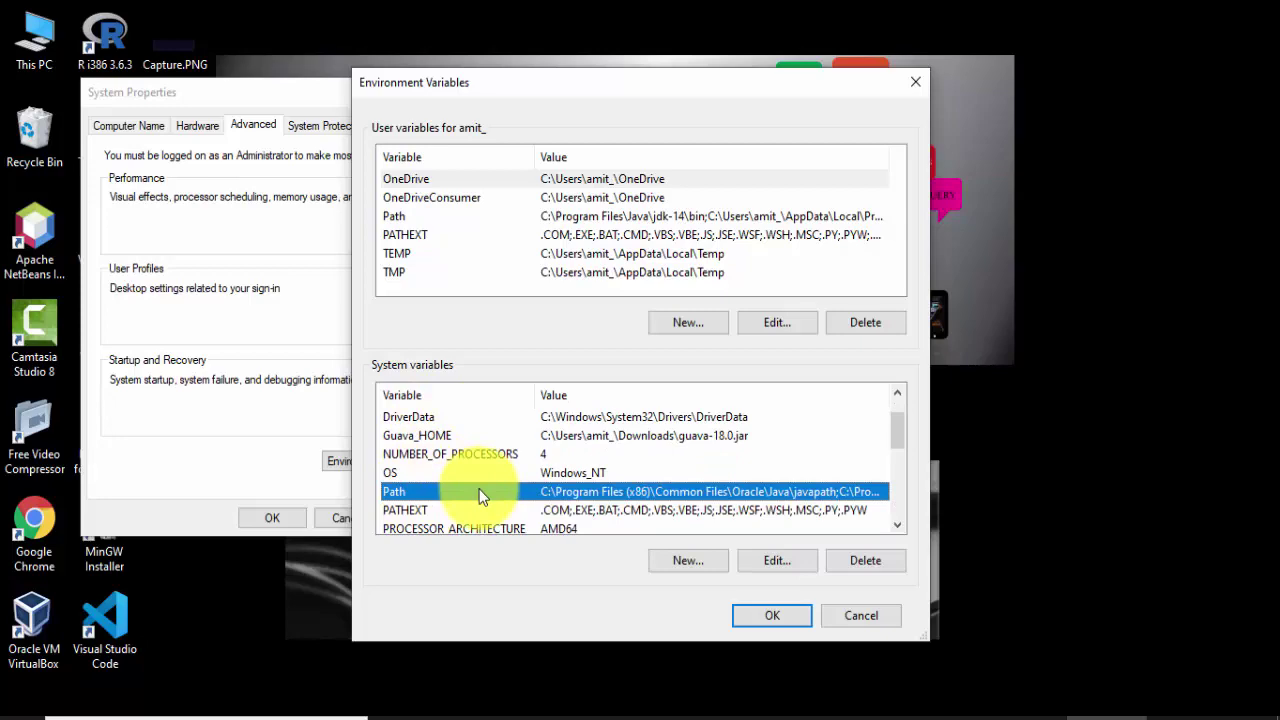
pyautogui.press('Down')
pyautogui.press('Up')
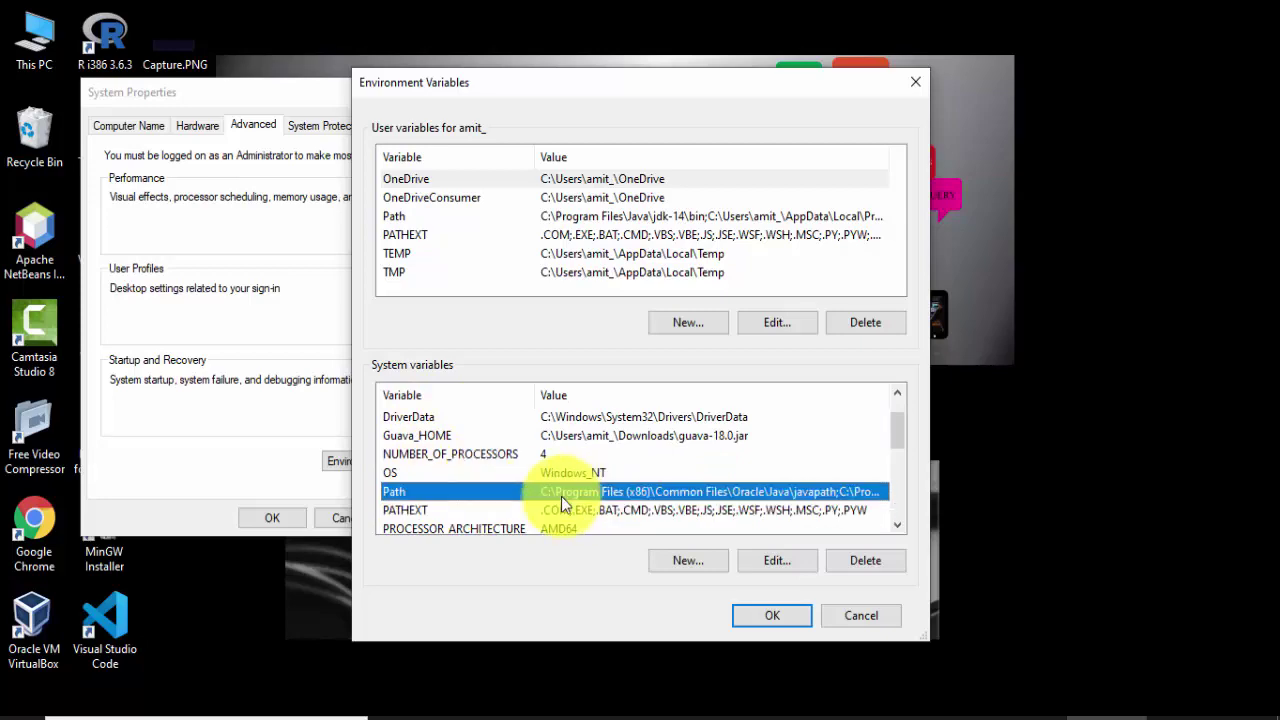
pyautogui.click(776, 560)
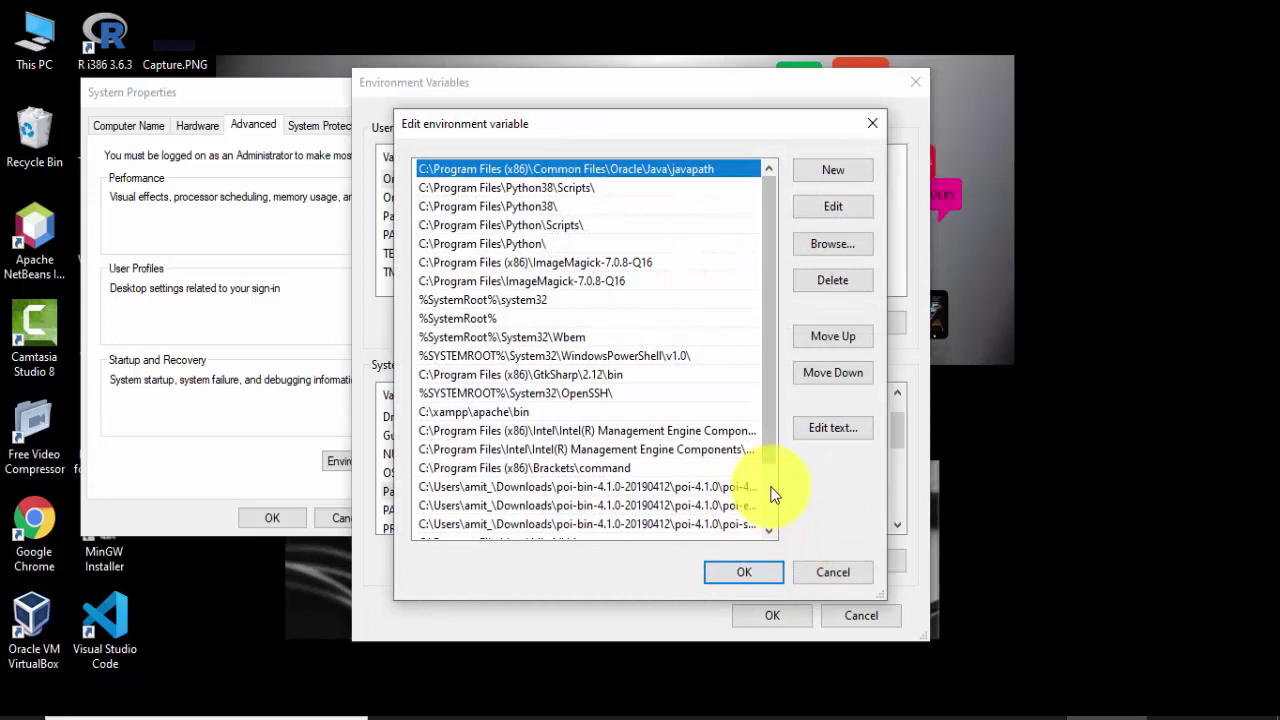
# - Add C:\Program Files\Java\jre1.8.0_261\bin as a new Path entry and OK all three dialogs
pyautogui.scroll(-2, 773, 493)
pyautogui.click(705, 530)
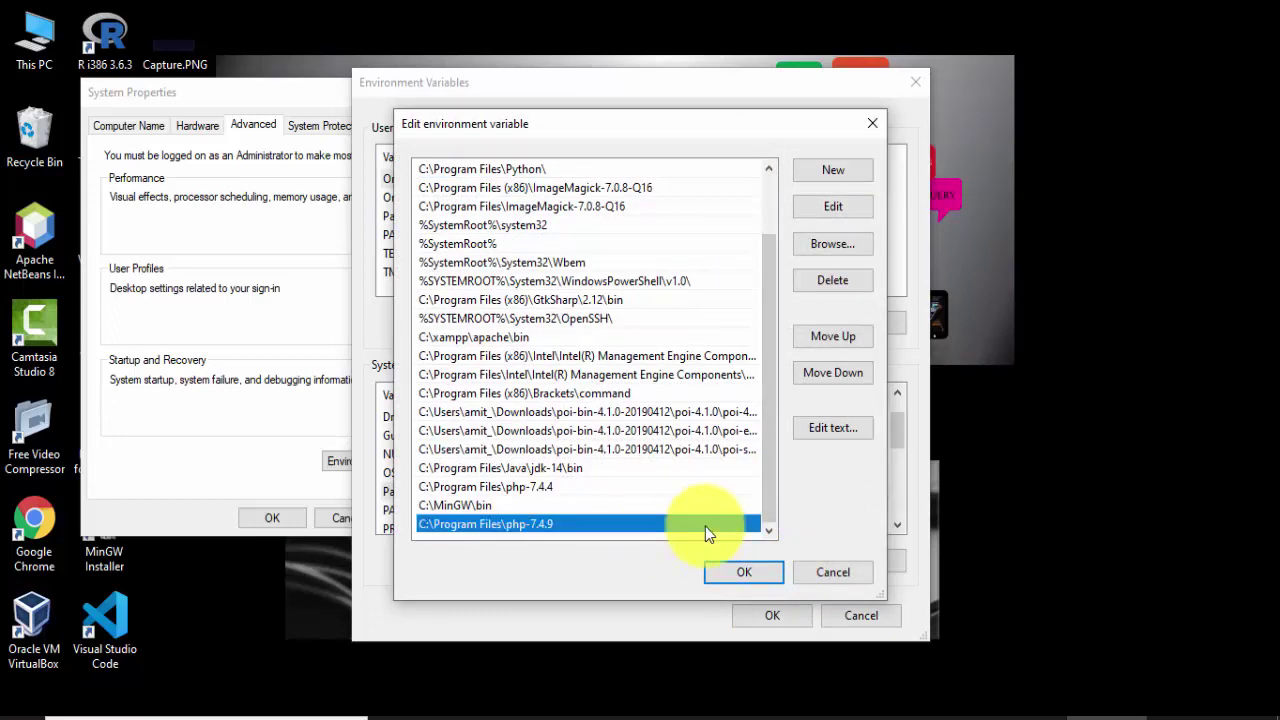
pyautogui.click(845, 171)
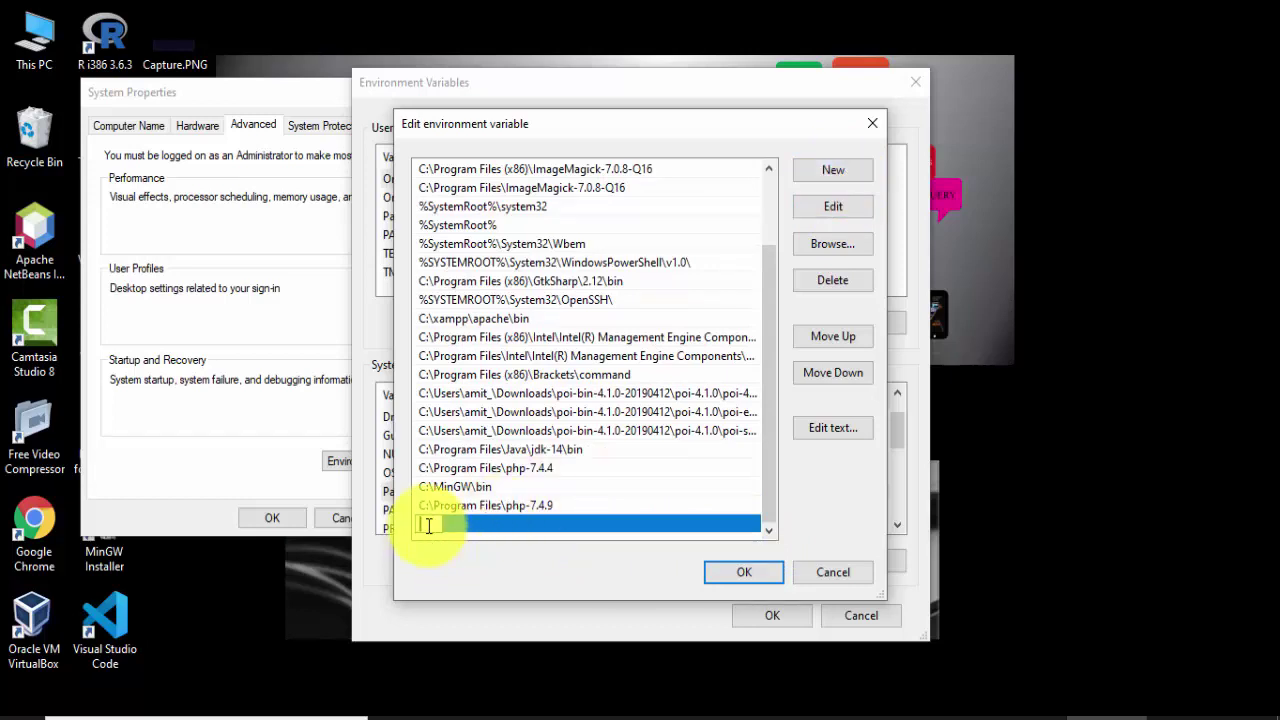
pyautogui.write('C:\\Program Files\\Java\\jre1.8.0_261\\bin')
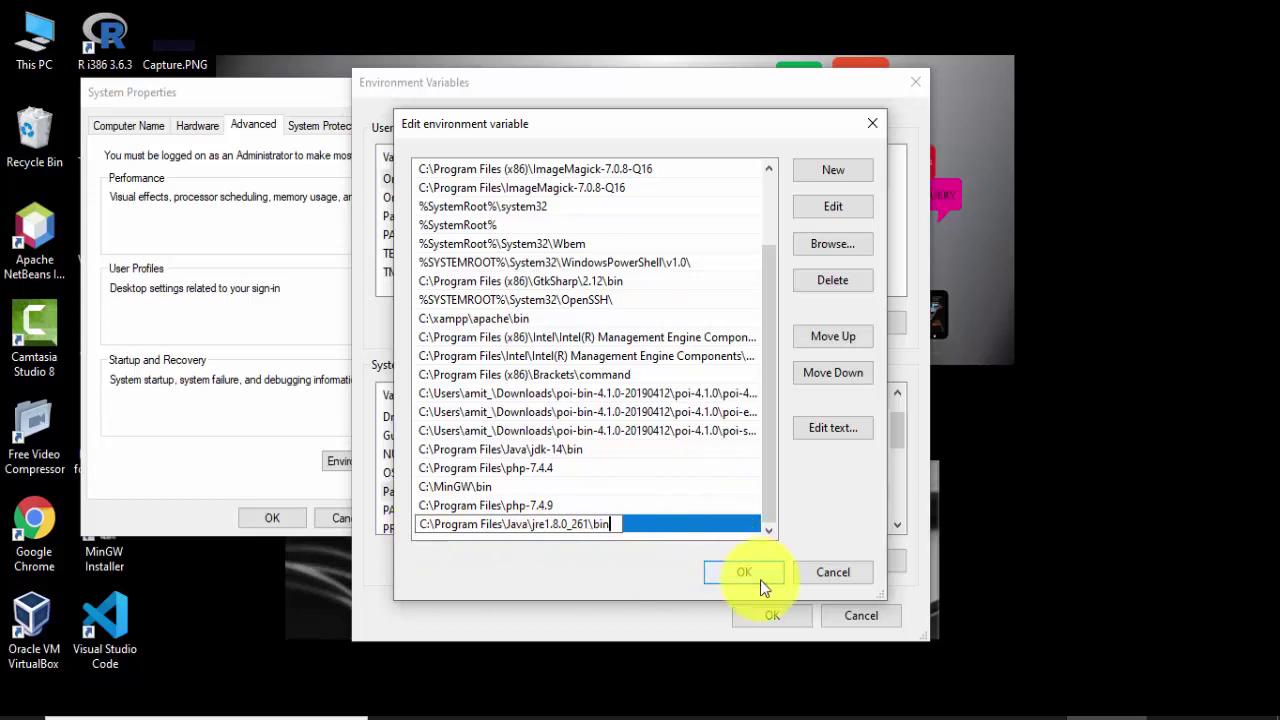
pyautogui.click(668, 518)
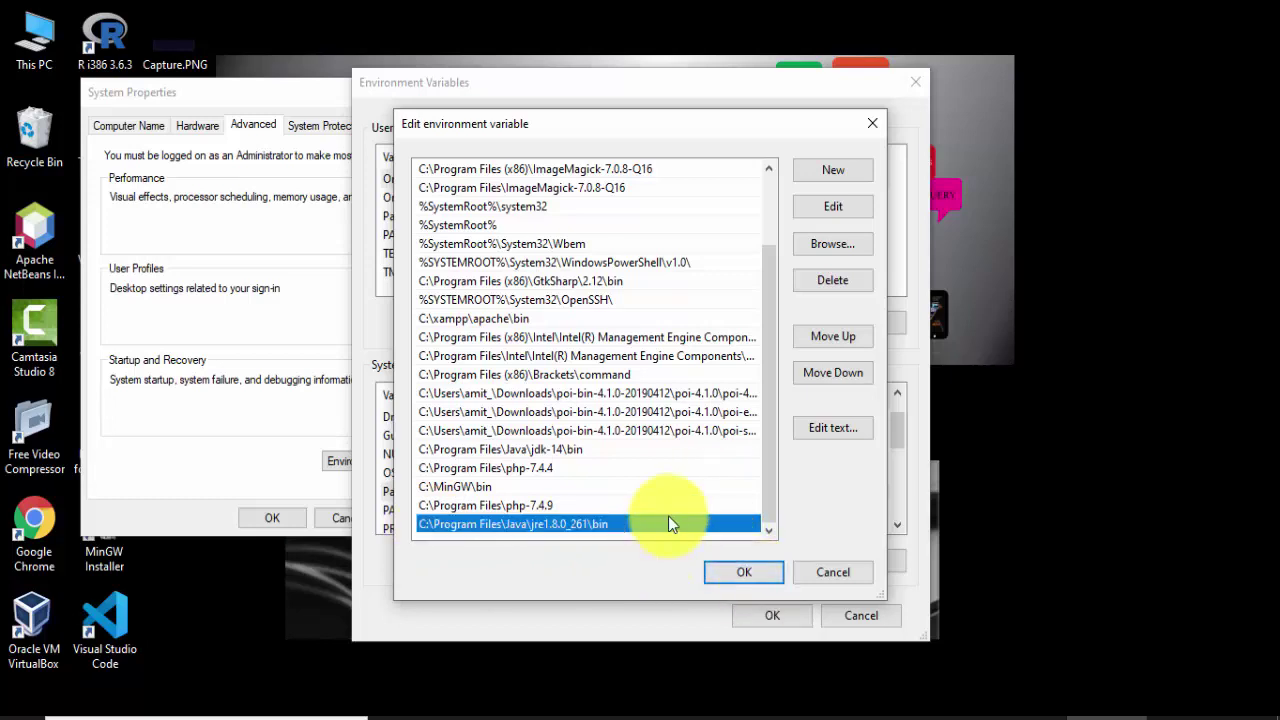
pyautogui.click(746, 572)
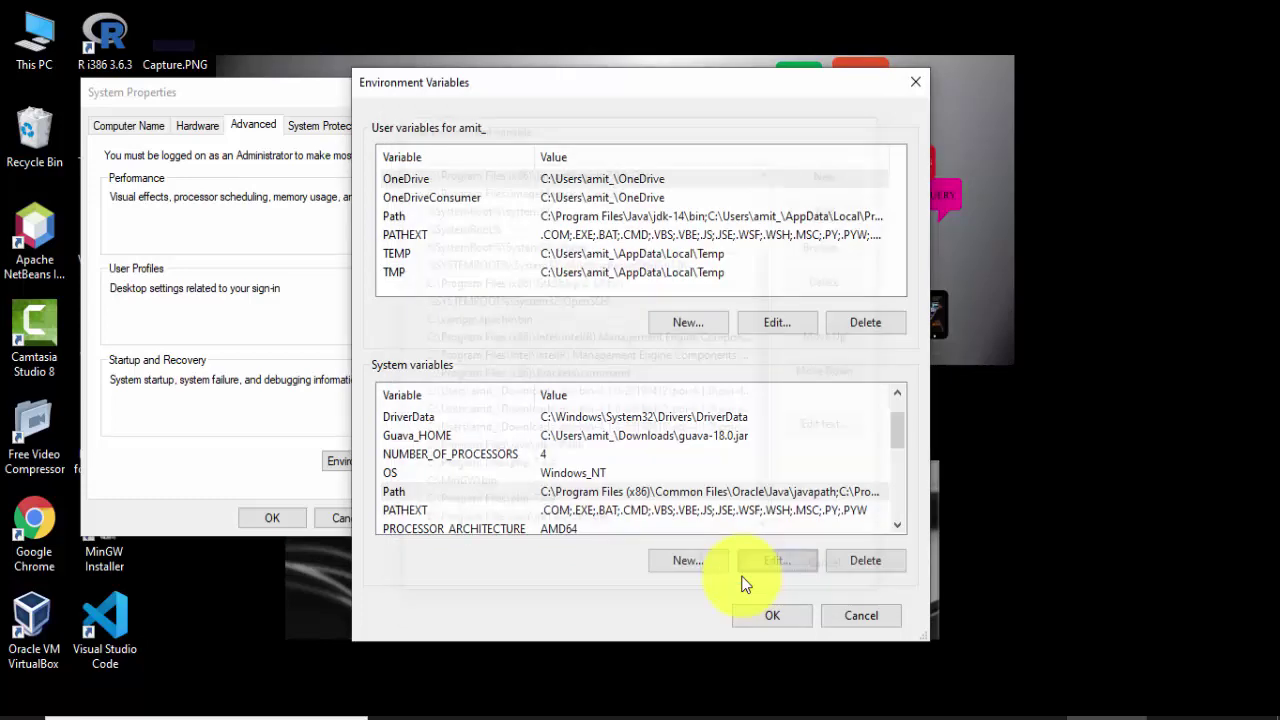
pyautogui.click(772, 612)
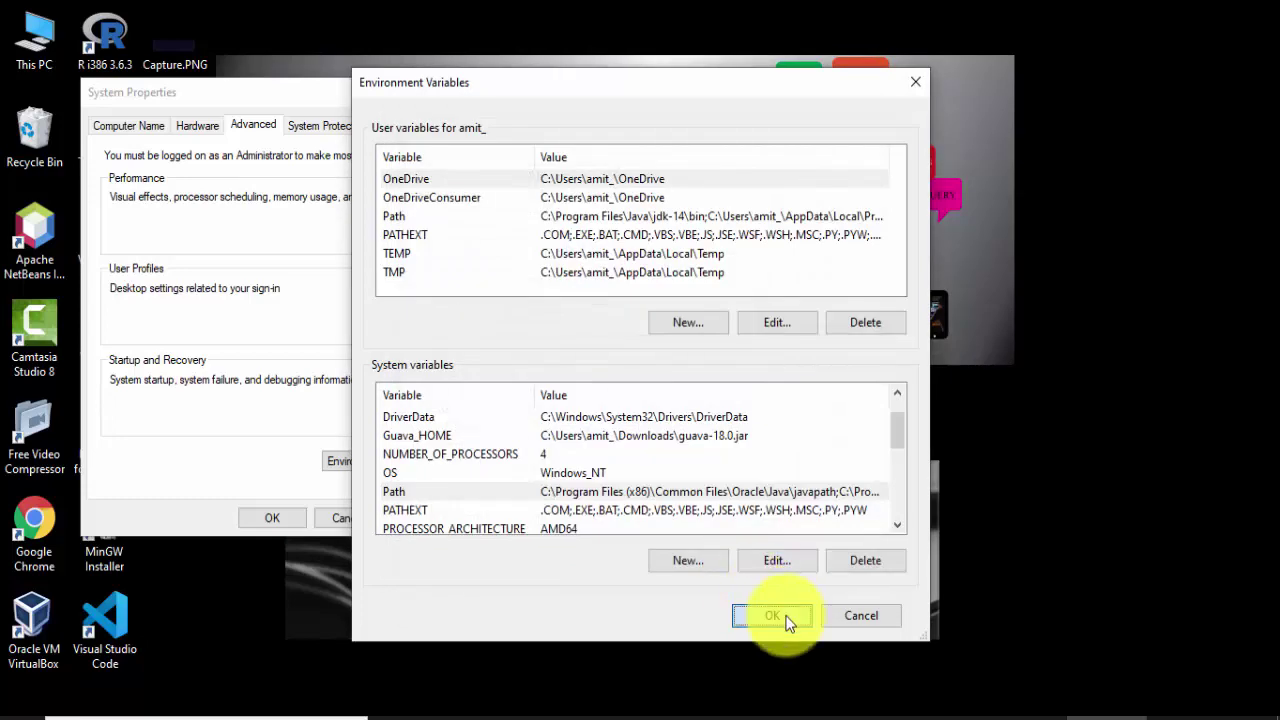
pyautogui.click(278, 515)
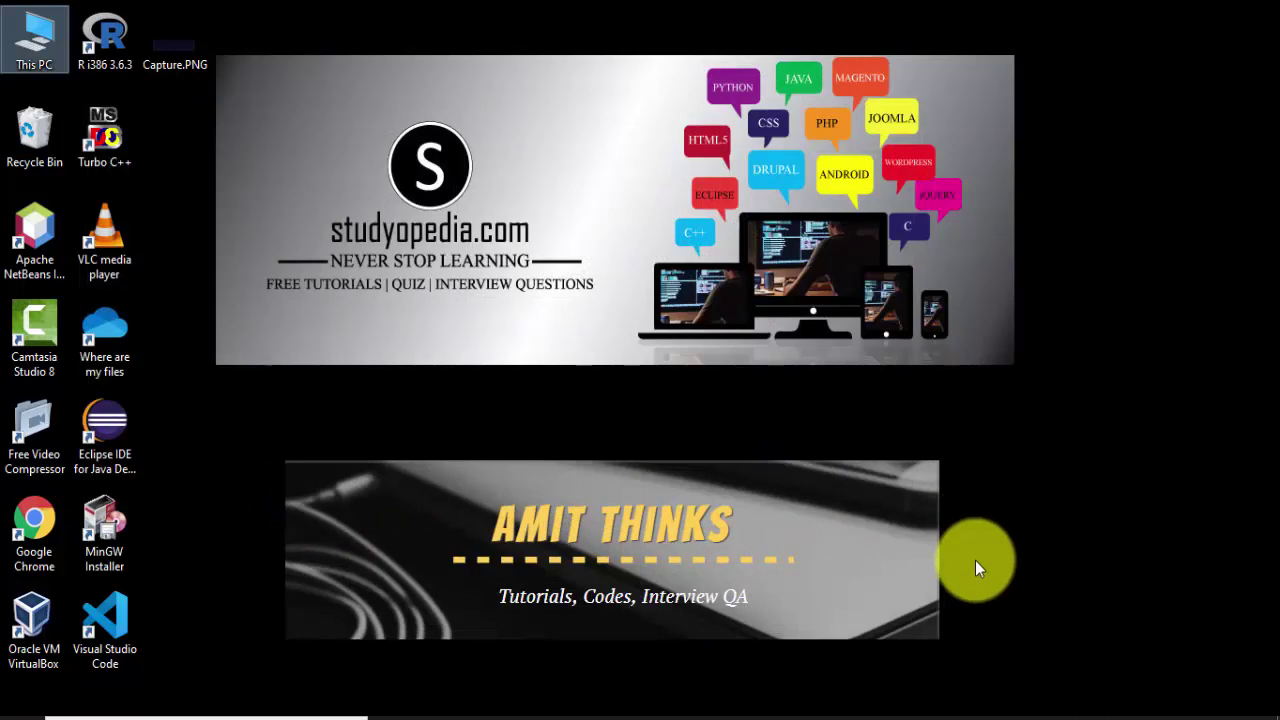
# - Restore Notepad++ with JRE.txt and place the cursor at the end of line 1
pyautogui.click(1110, 716)
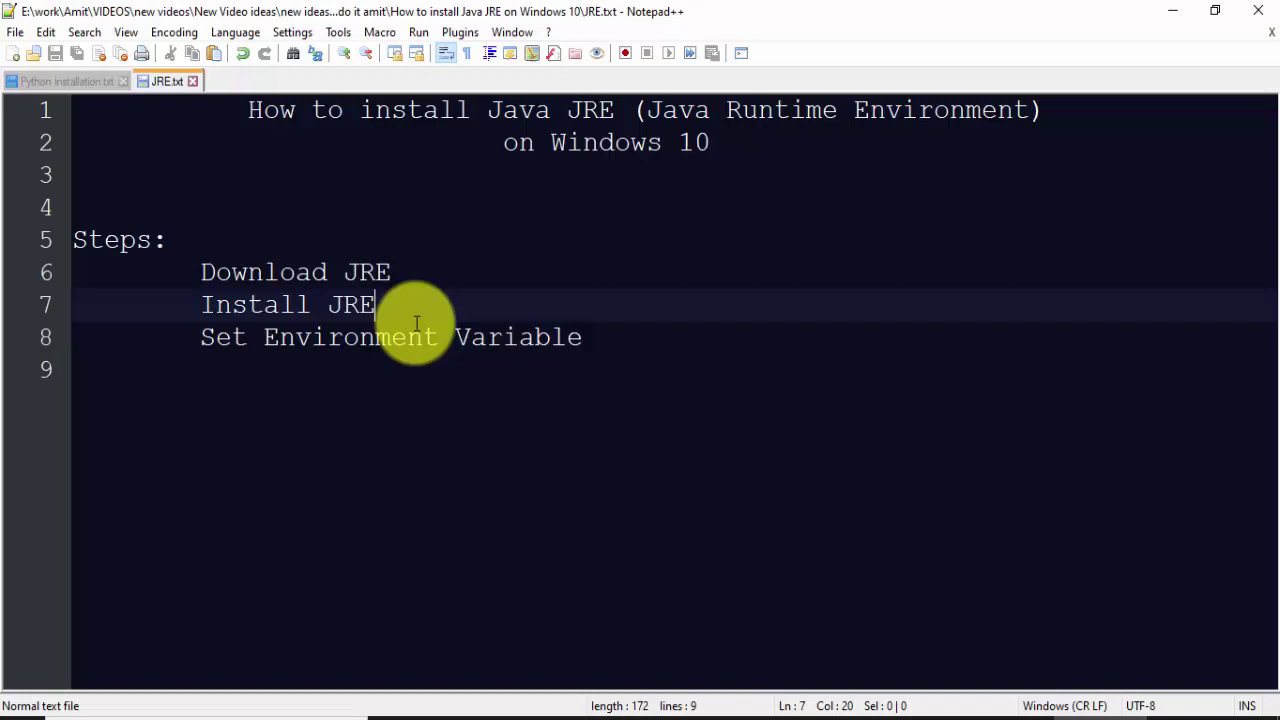
pyautogui.click(1058, 113)
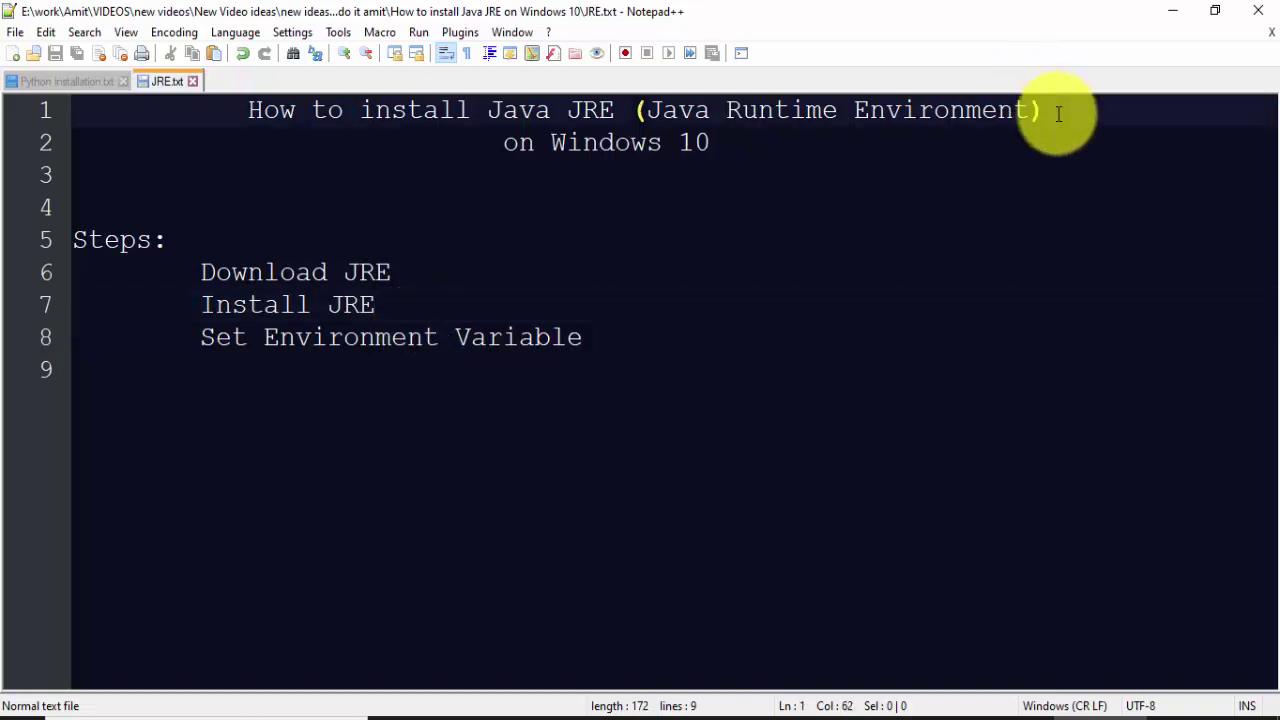